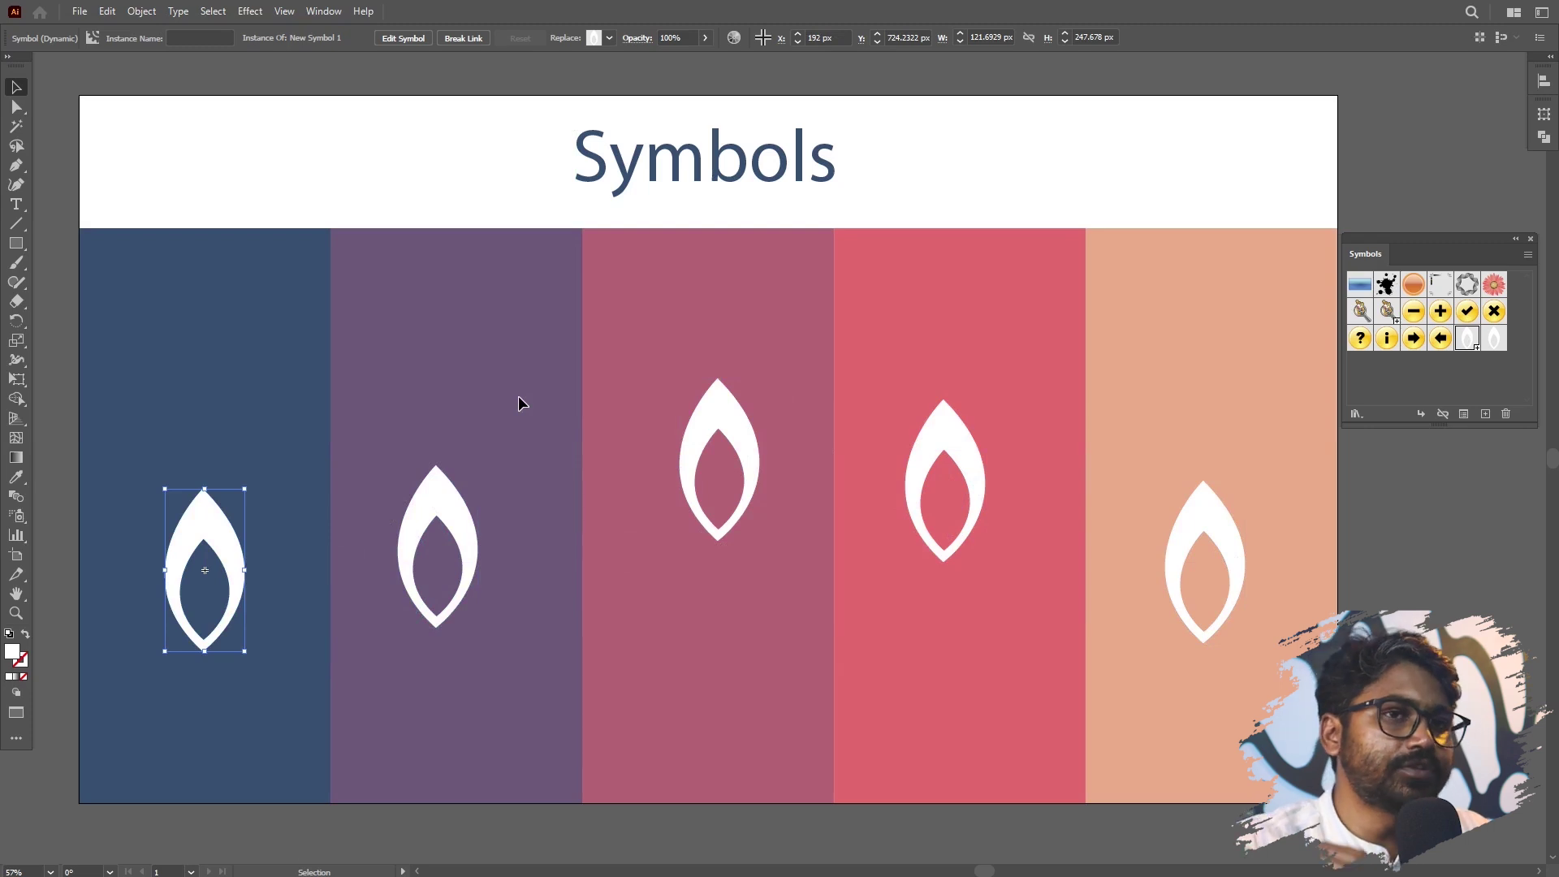
Open the white flame symbol for editing and round the corners of its inner cutout and outer outline.
double_click(1470, 341)
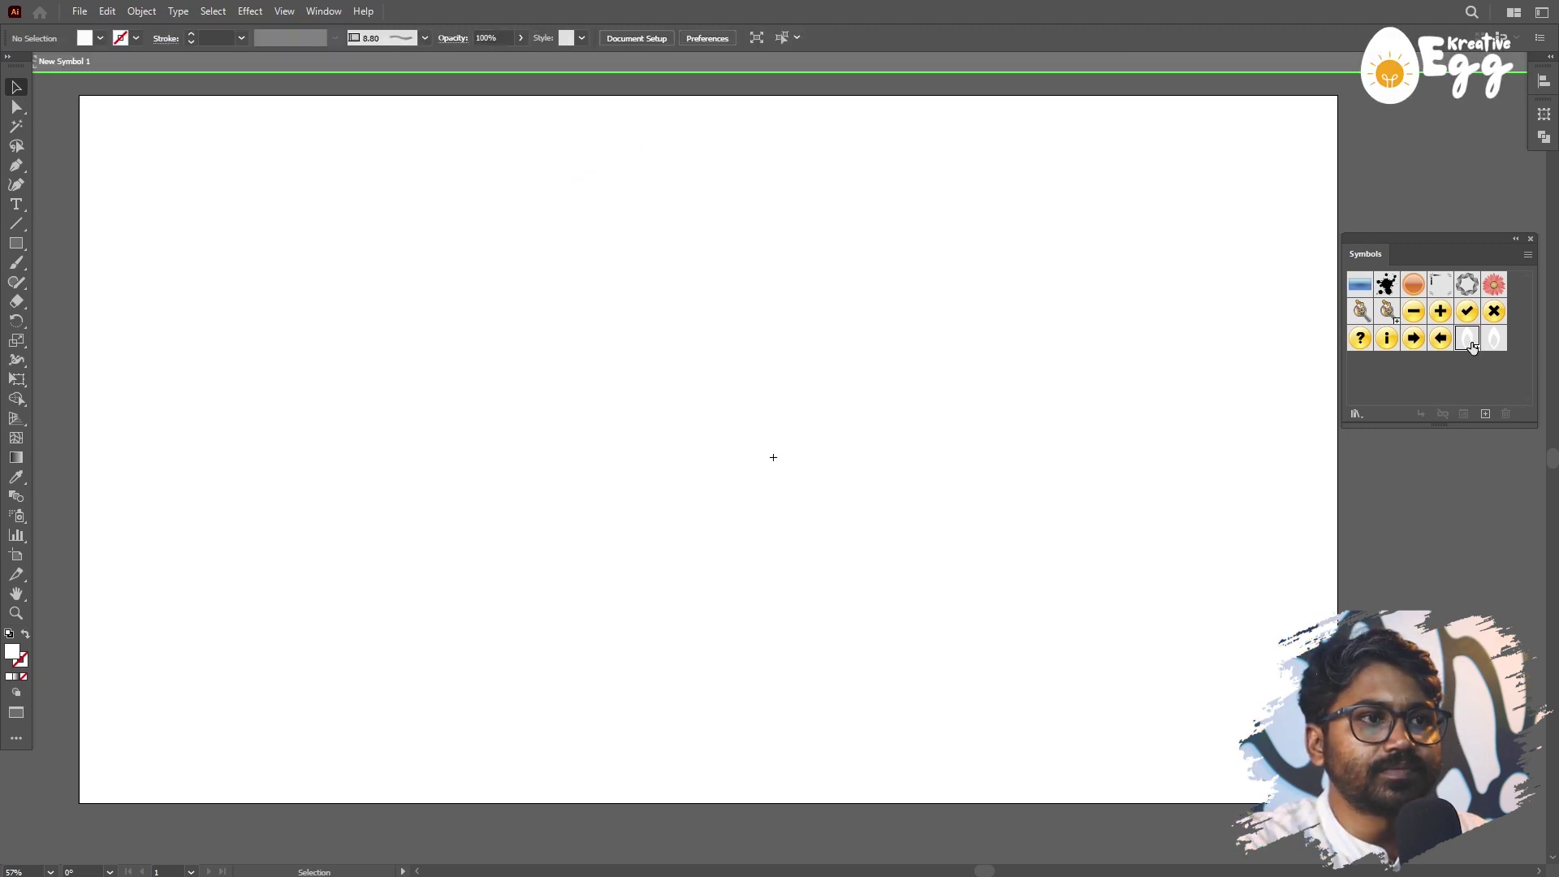
left_click_drag(651, 345, 878, 543)
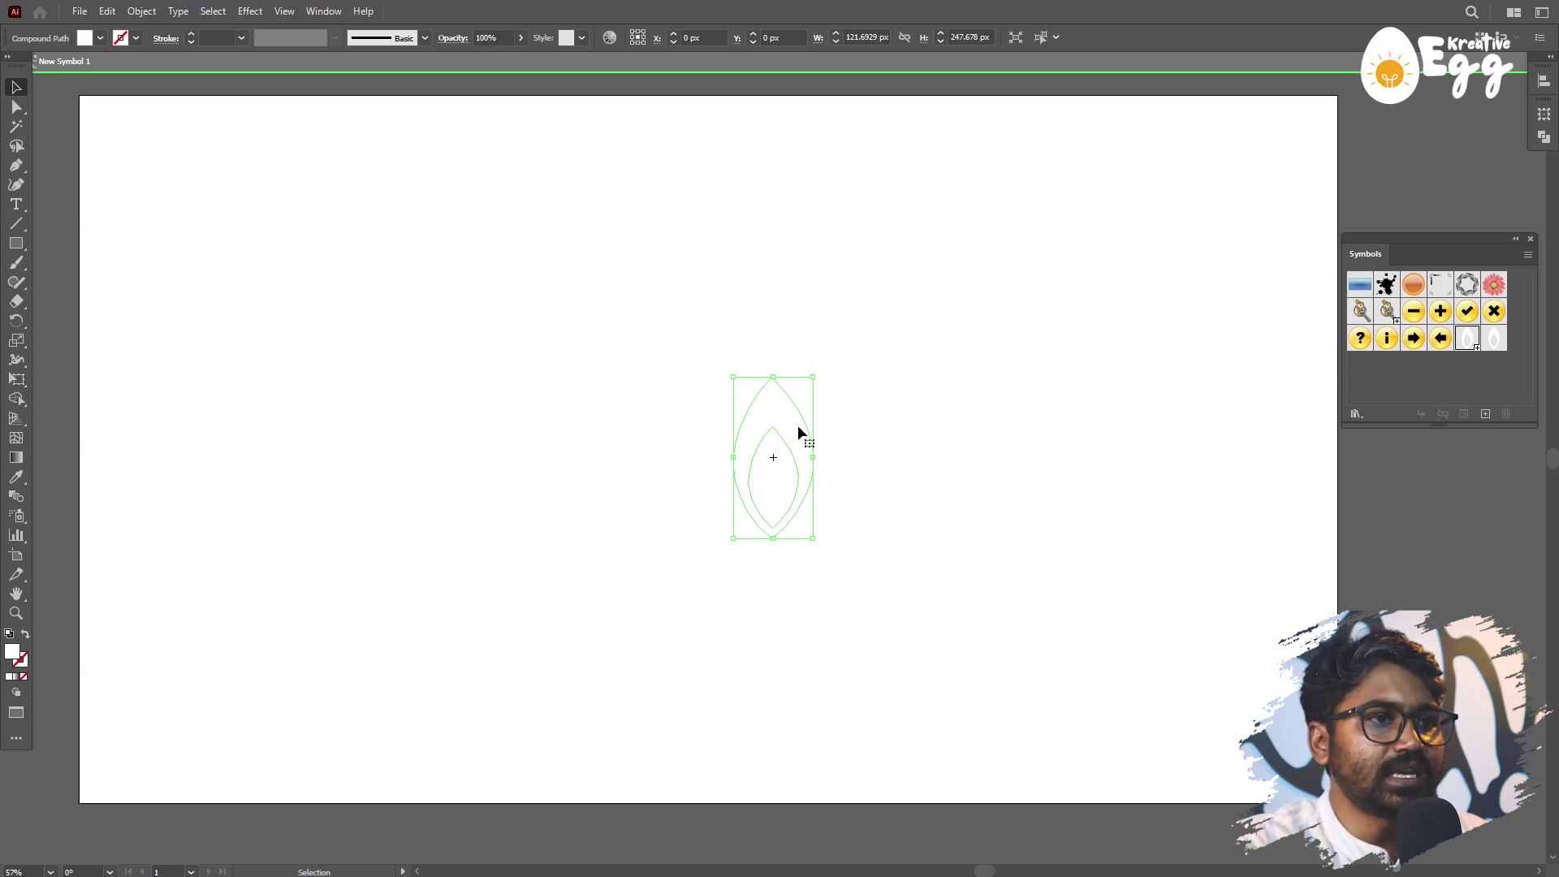
left_click(17, 108)
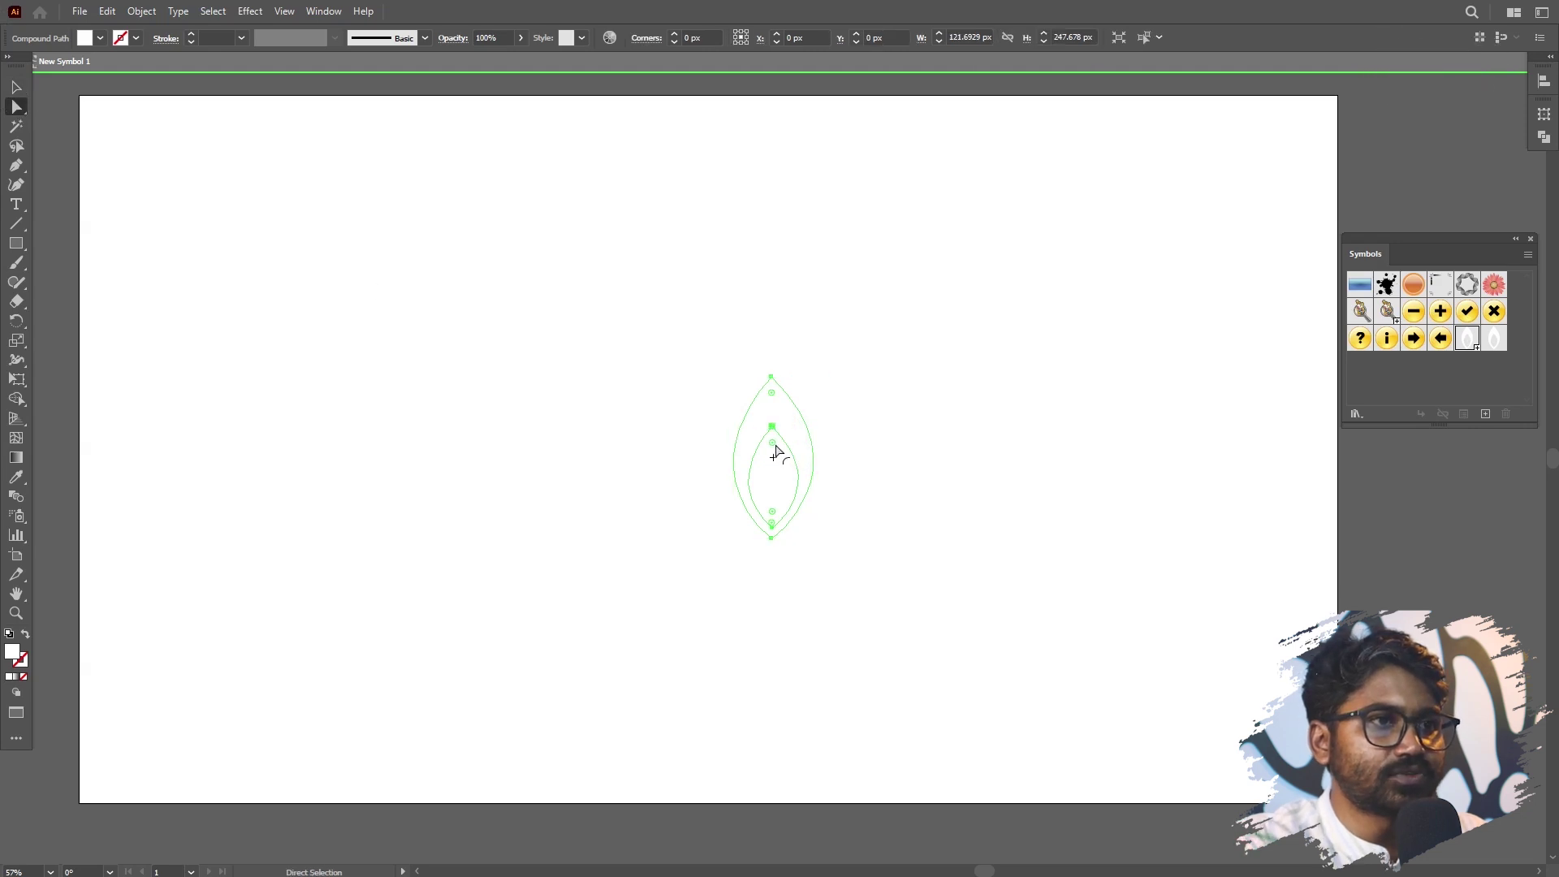
left_click_drag(776, 457, 779, 464)
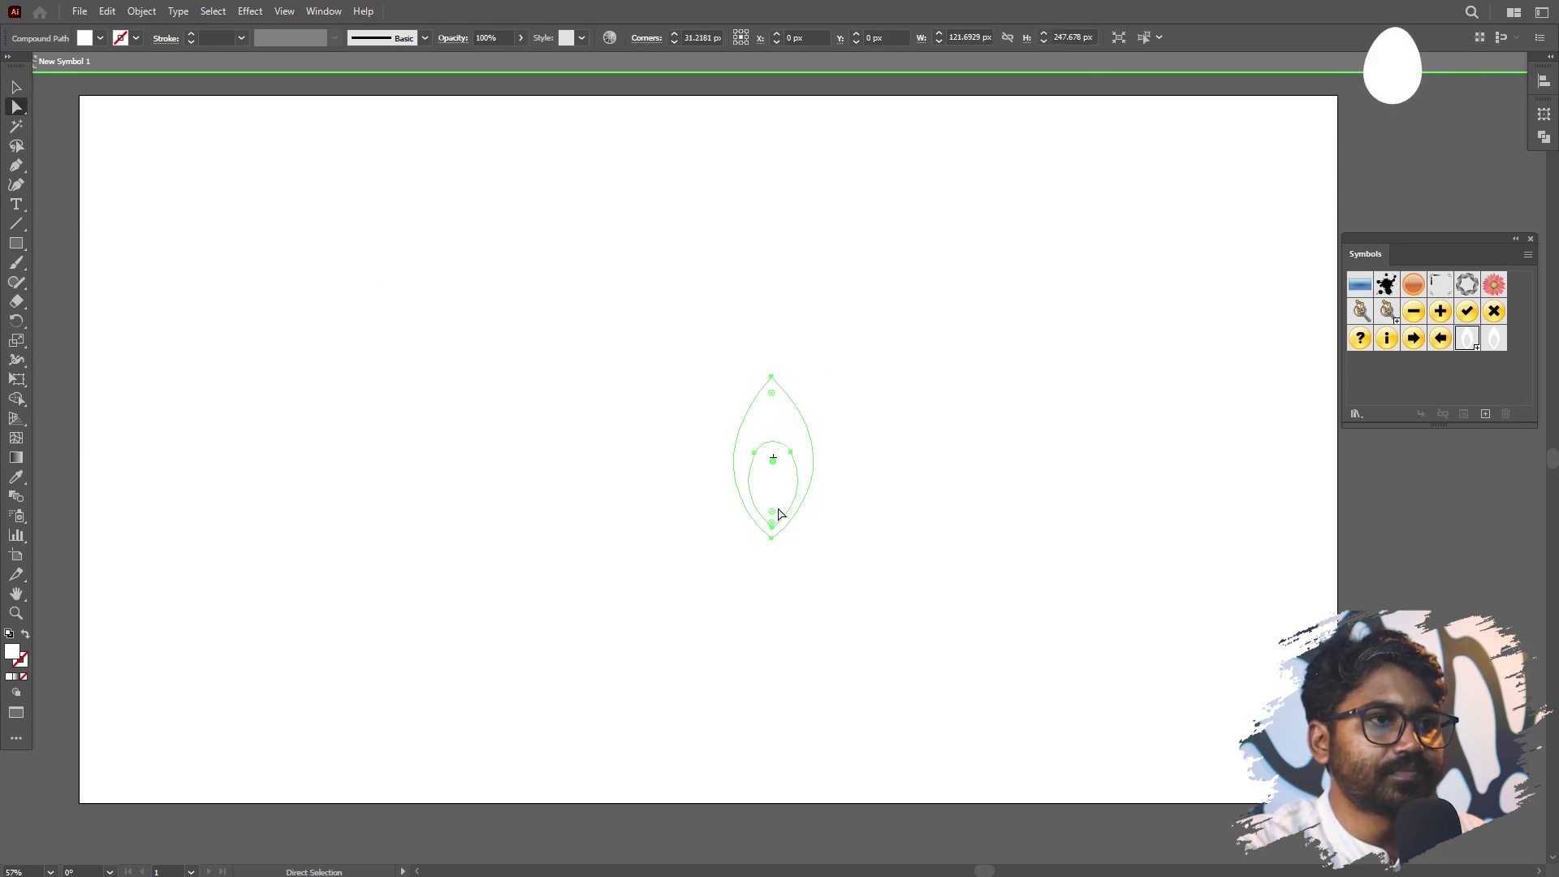
left_click_drag(772, 520, 783, 505)
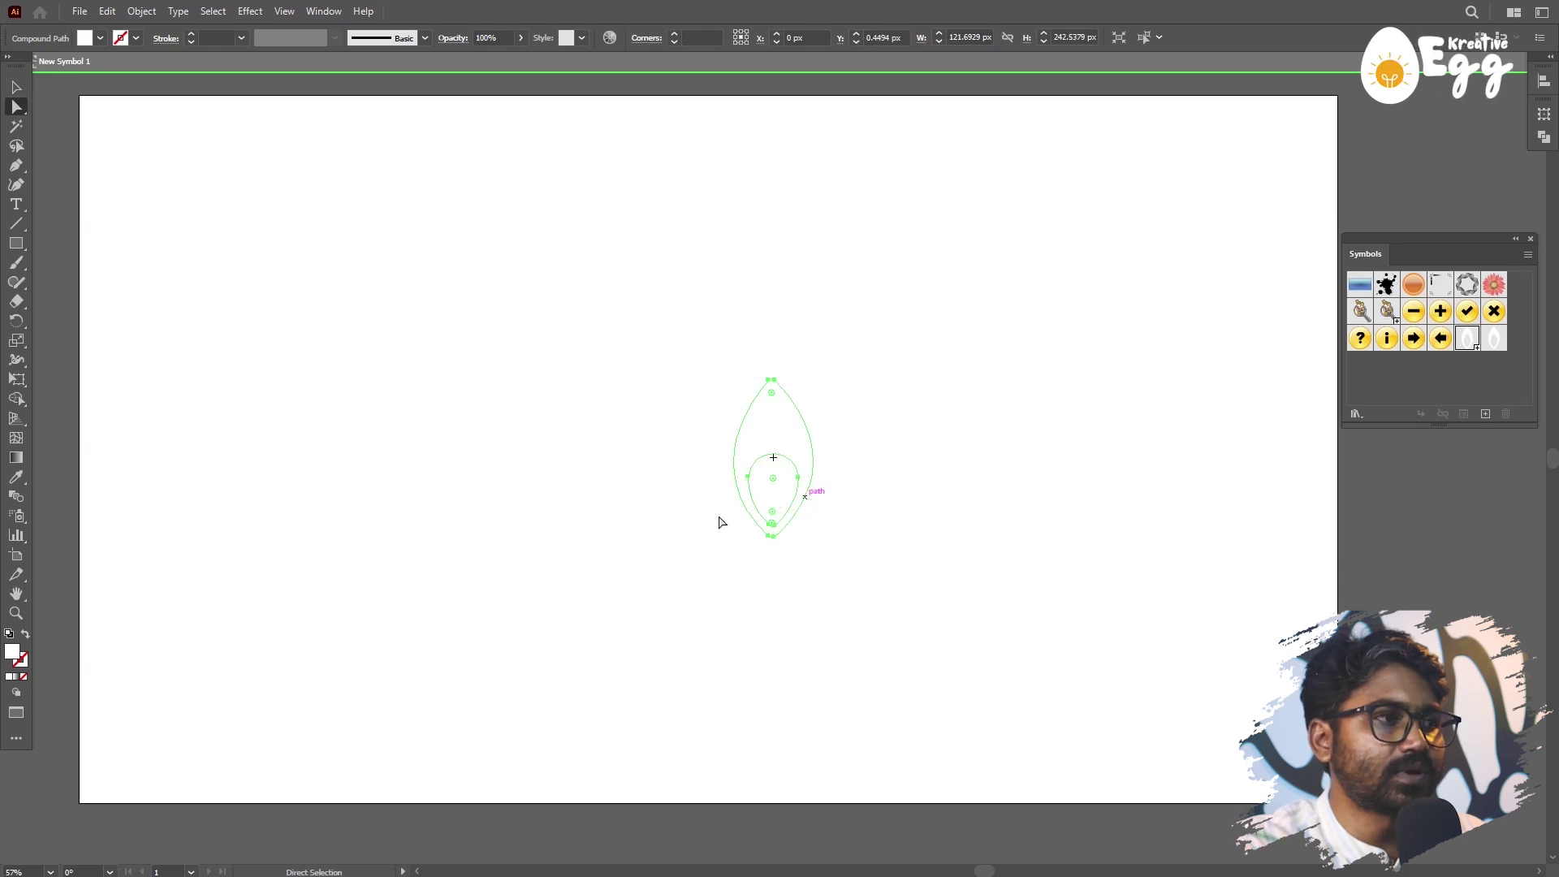
Fill the flame with salmon colour FF9878 and exit symbol editing mode.
double_click(19, 657)
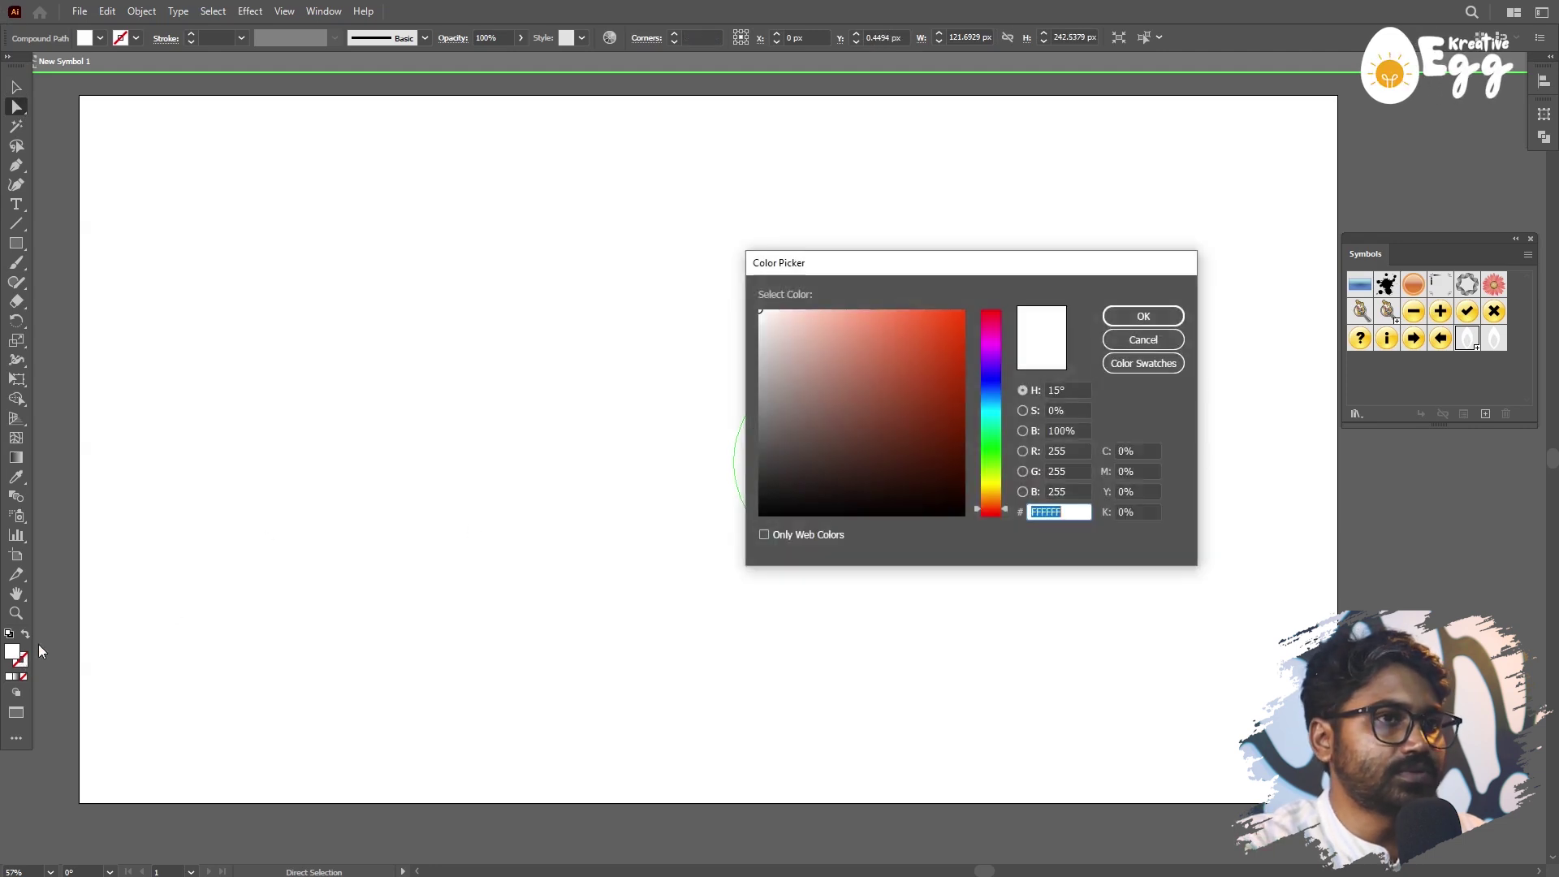
left_click(878, 326)
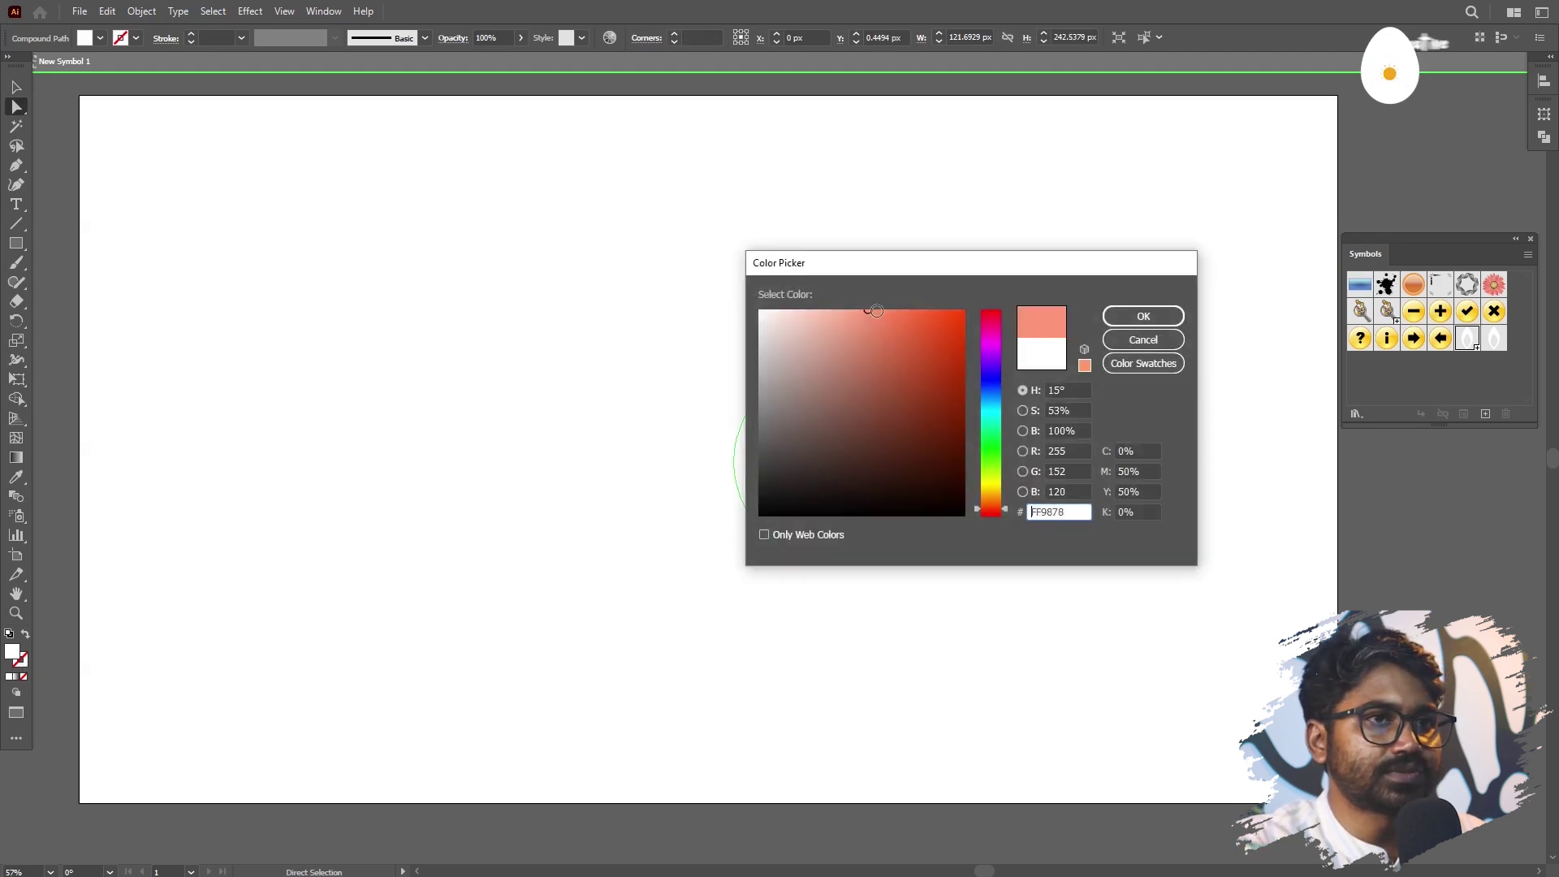
left_click(1143, 315)
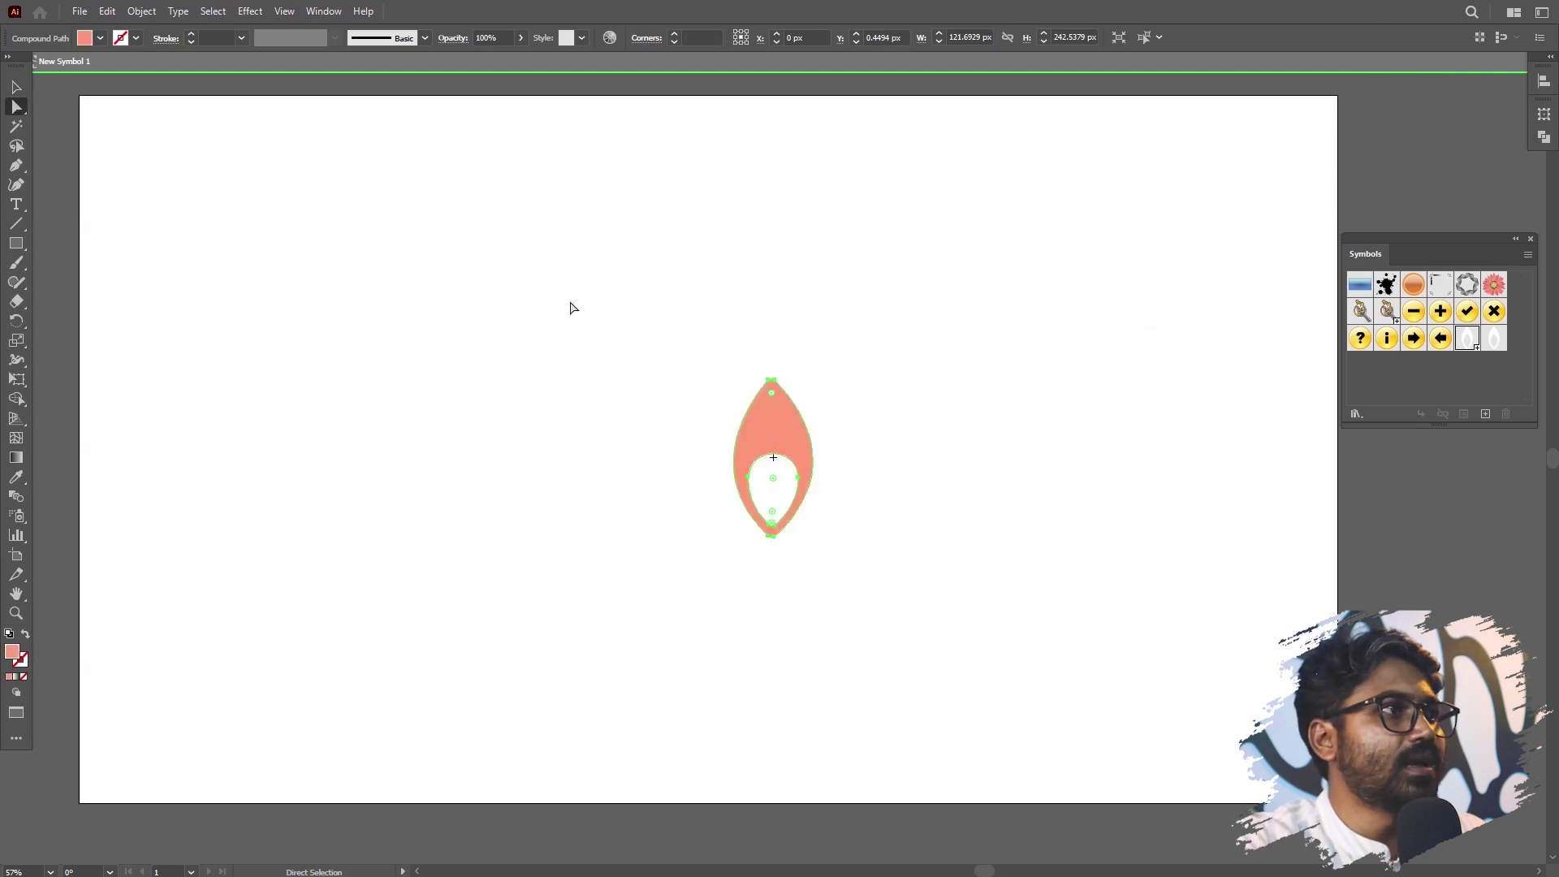
left_click_drag(23, 61, 3, 84)
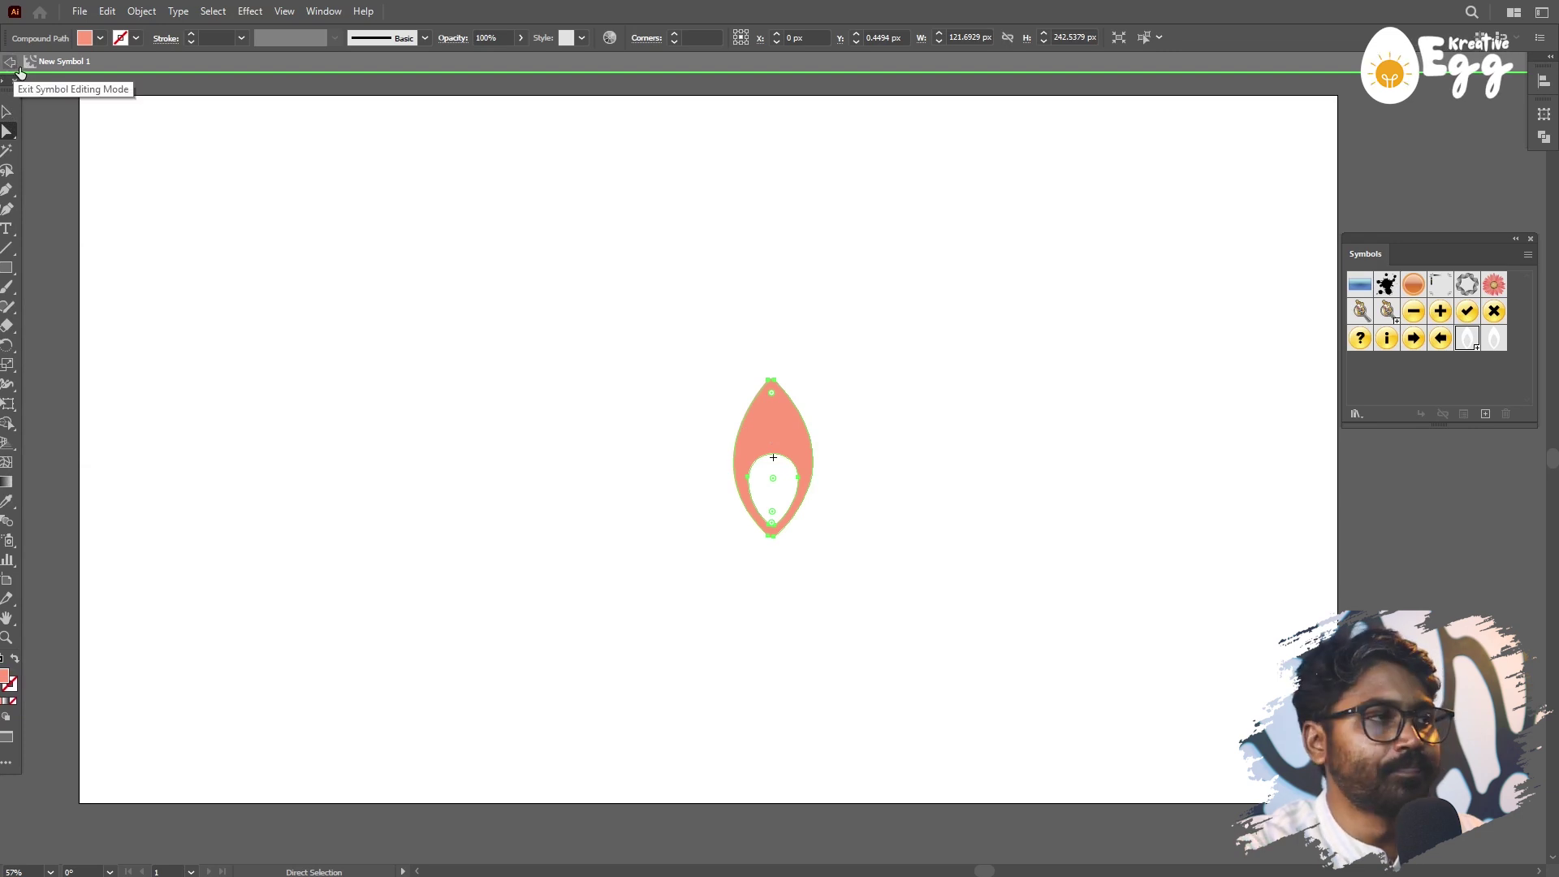
left_click(9, 61)
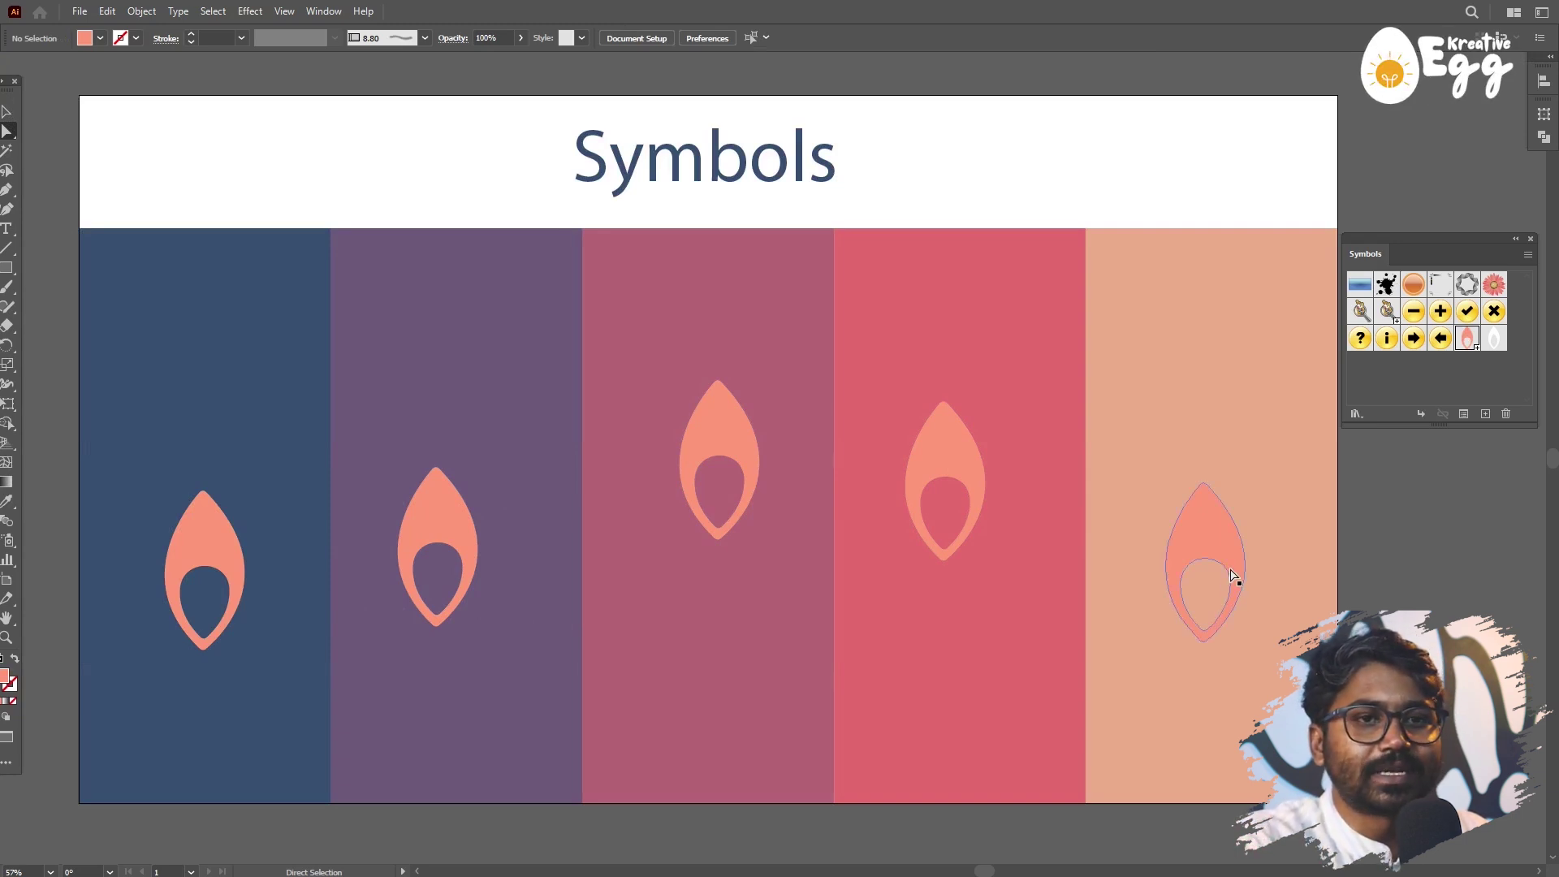
Change the flame symbol's type to Static Symbol, keeping Movie Clip as the export type.
left_click(1466, 414)
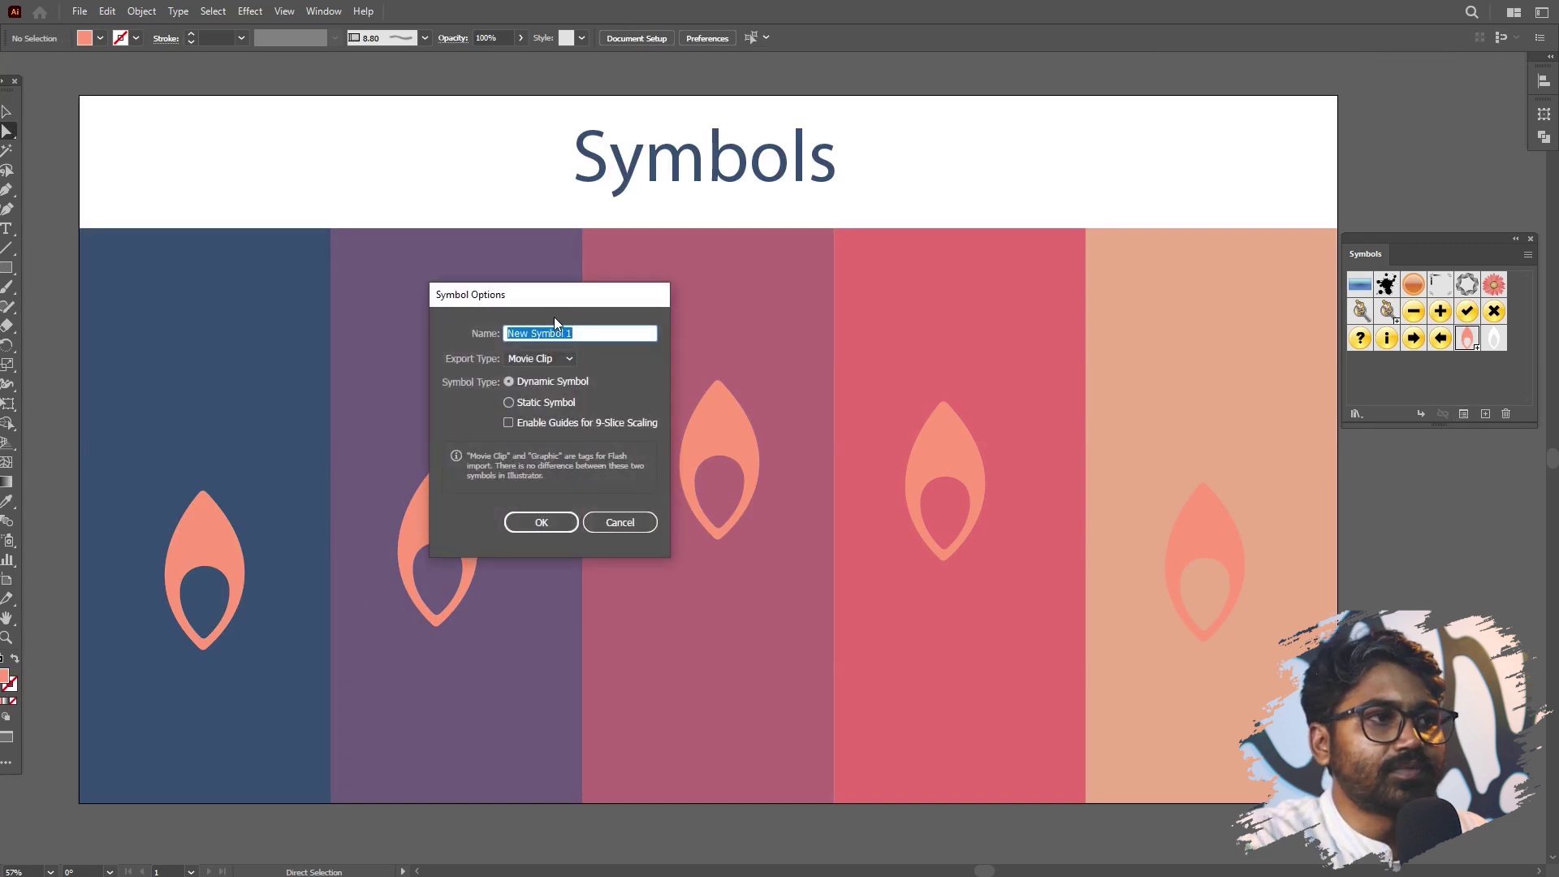
left_click_drag(554, 302, 534, 193)
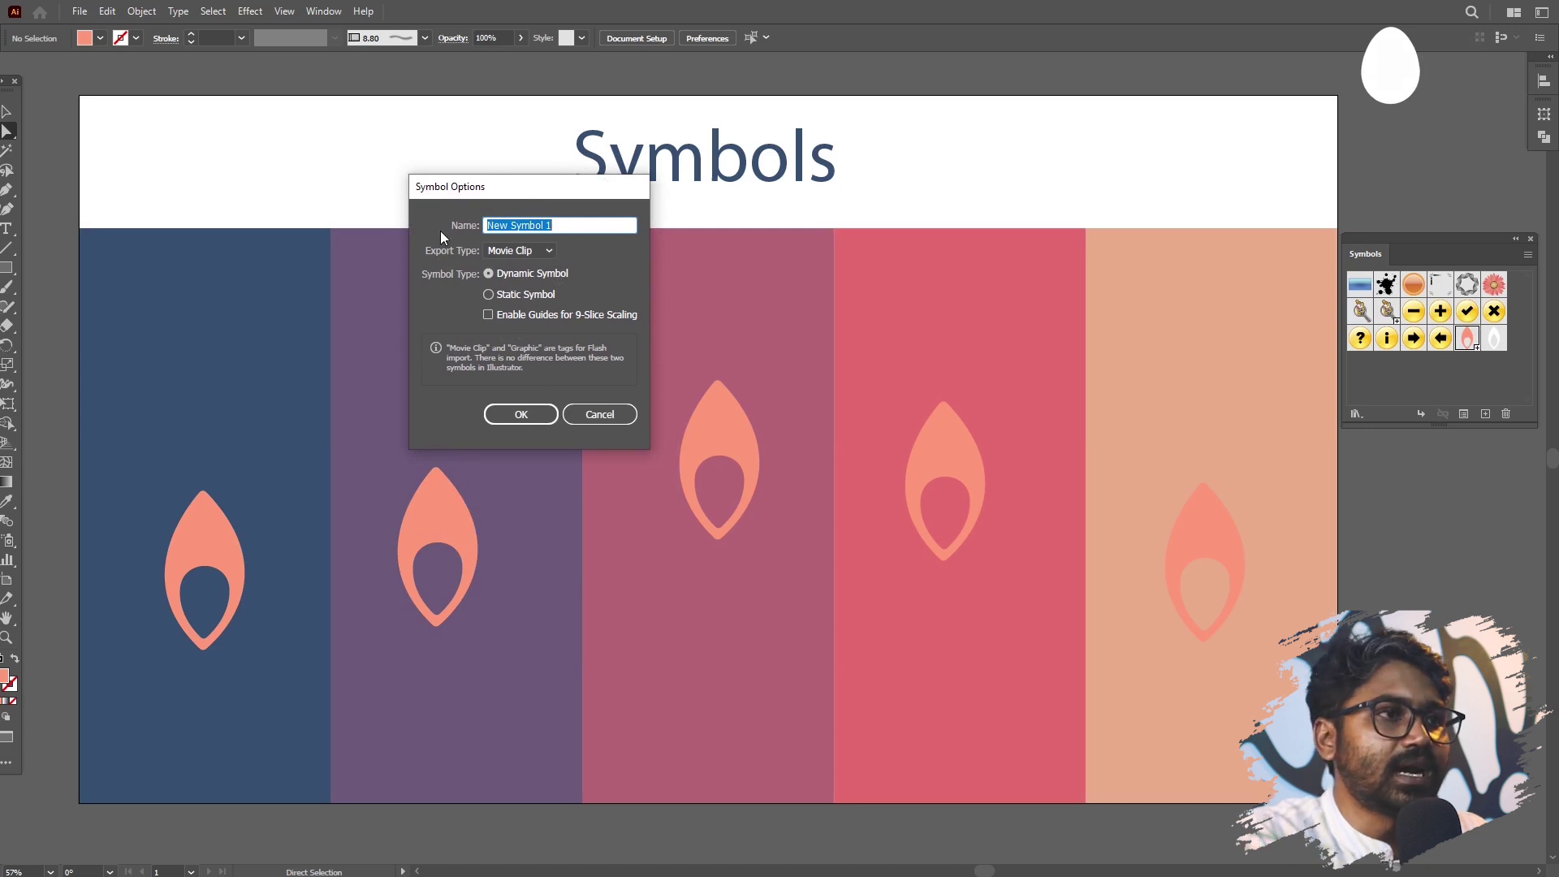
left_click(519, 250)
left_click(537, 340)
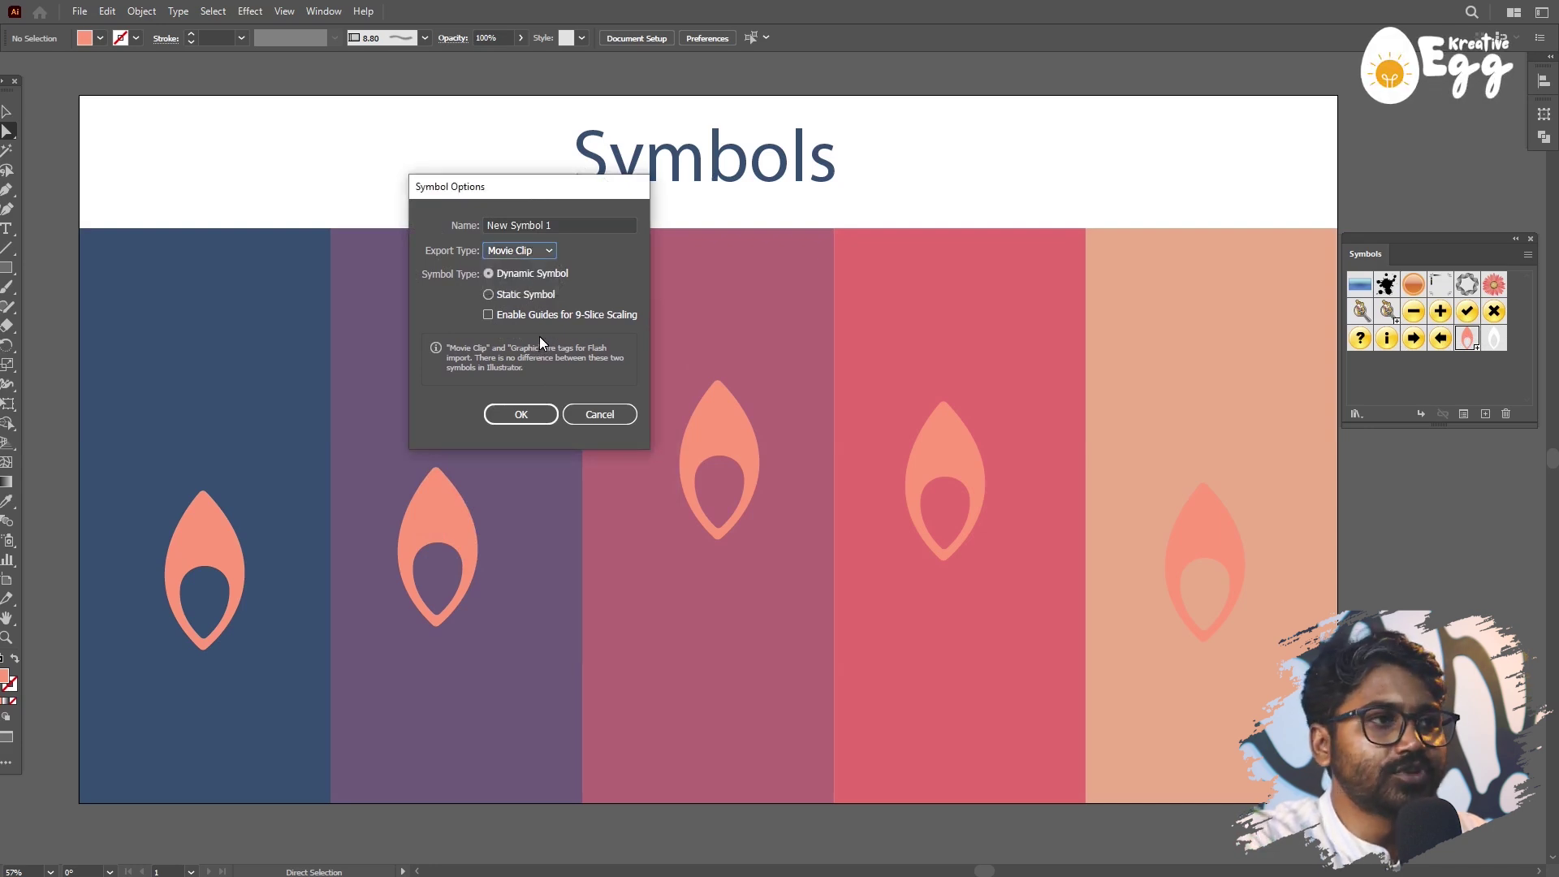
left_click(489, 294)
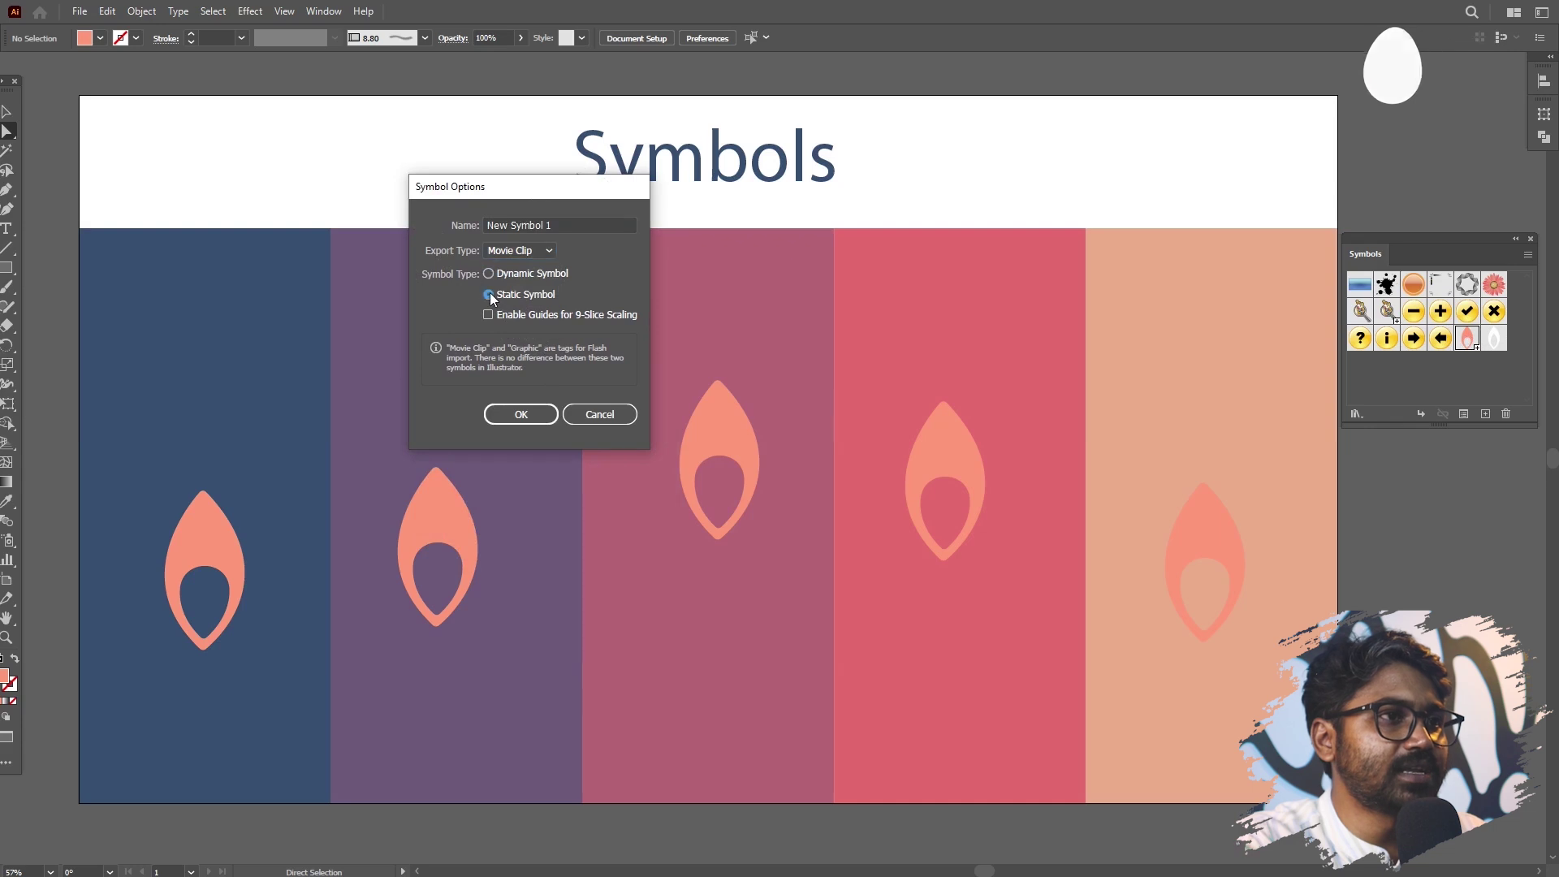
left_click(522, 415)
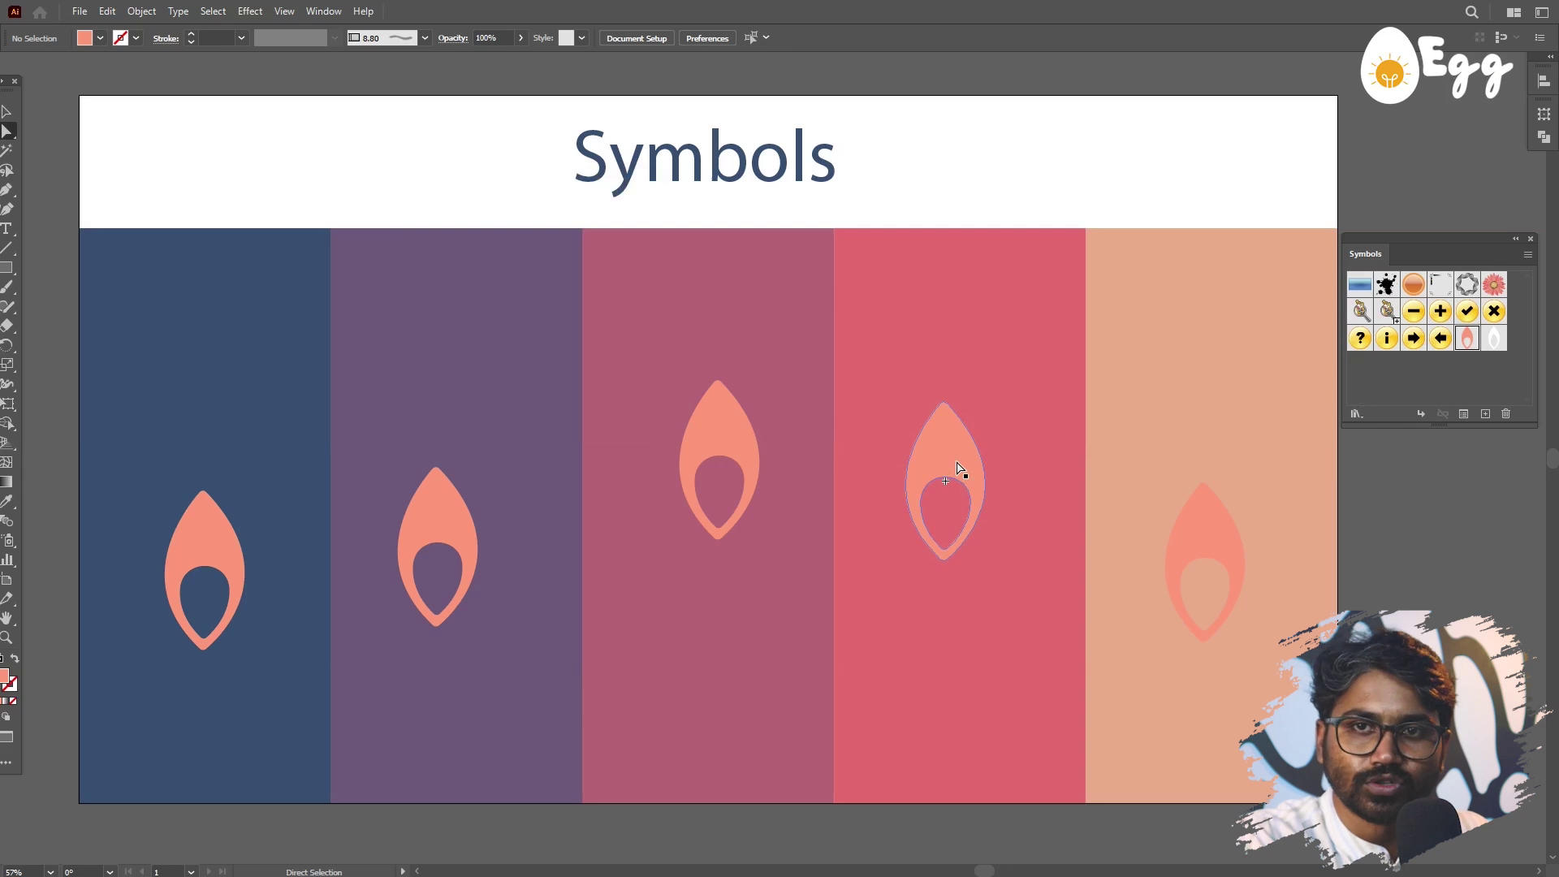
Reopen the flame symbol and draw a closed curved petal on its right side with the Pen tool, about 100 by 144 px.
double_click(1469, 344)
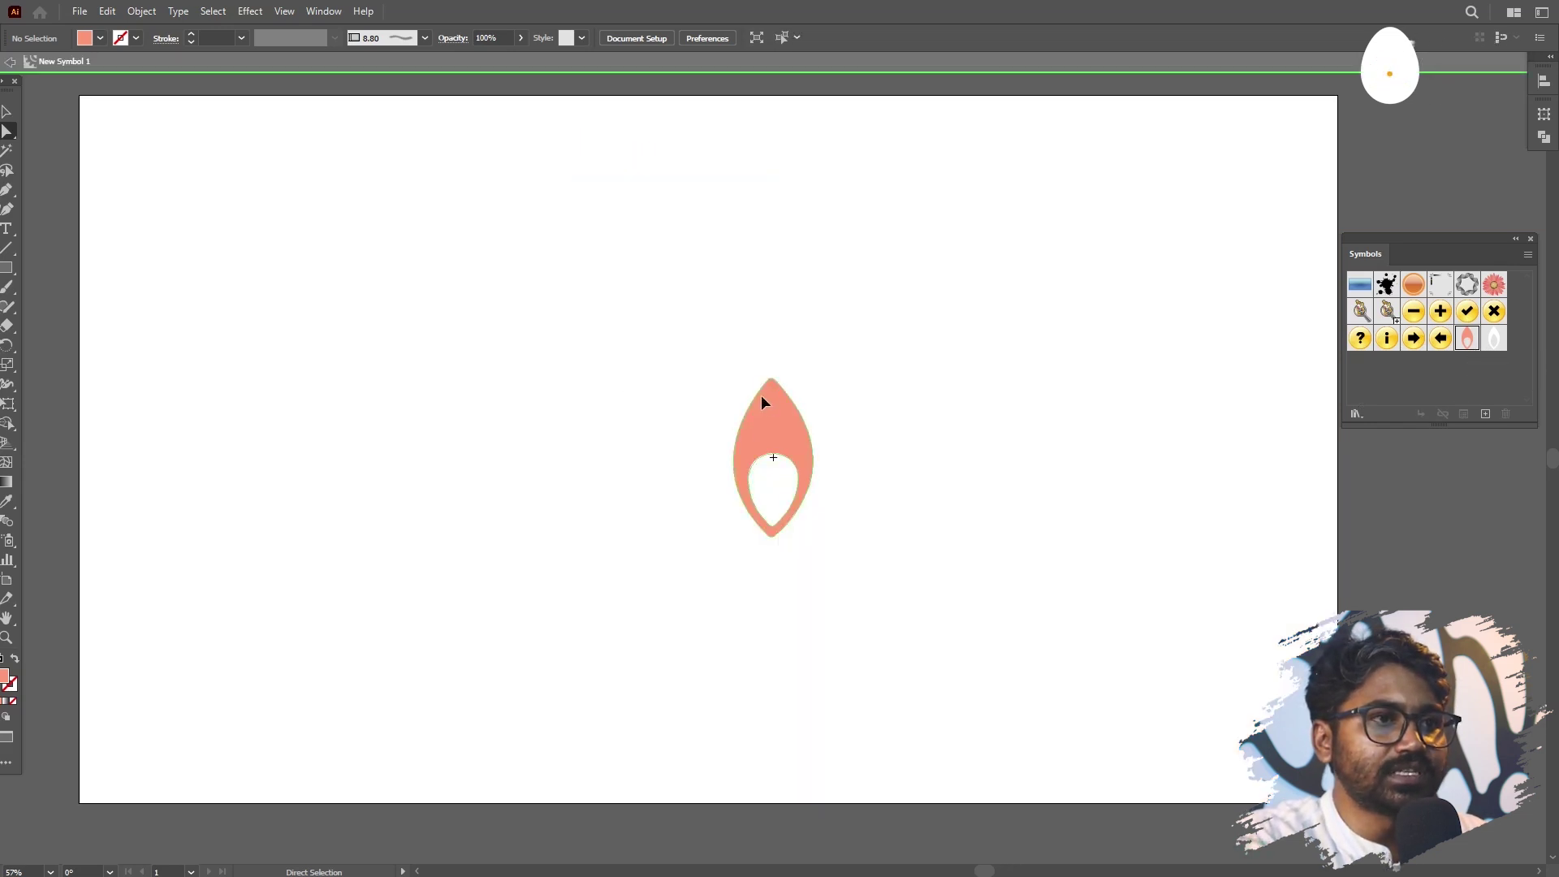
left_click(762, 396)
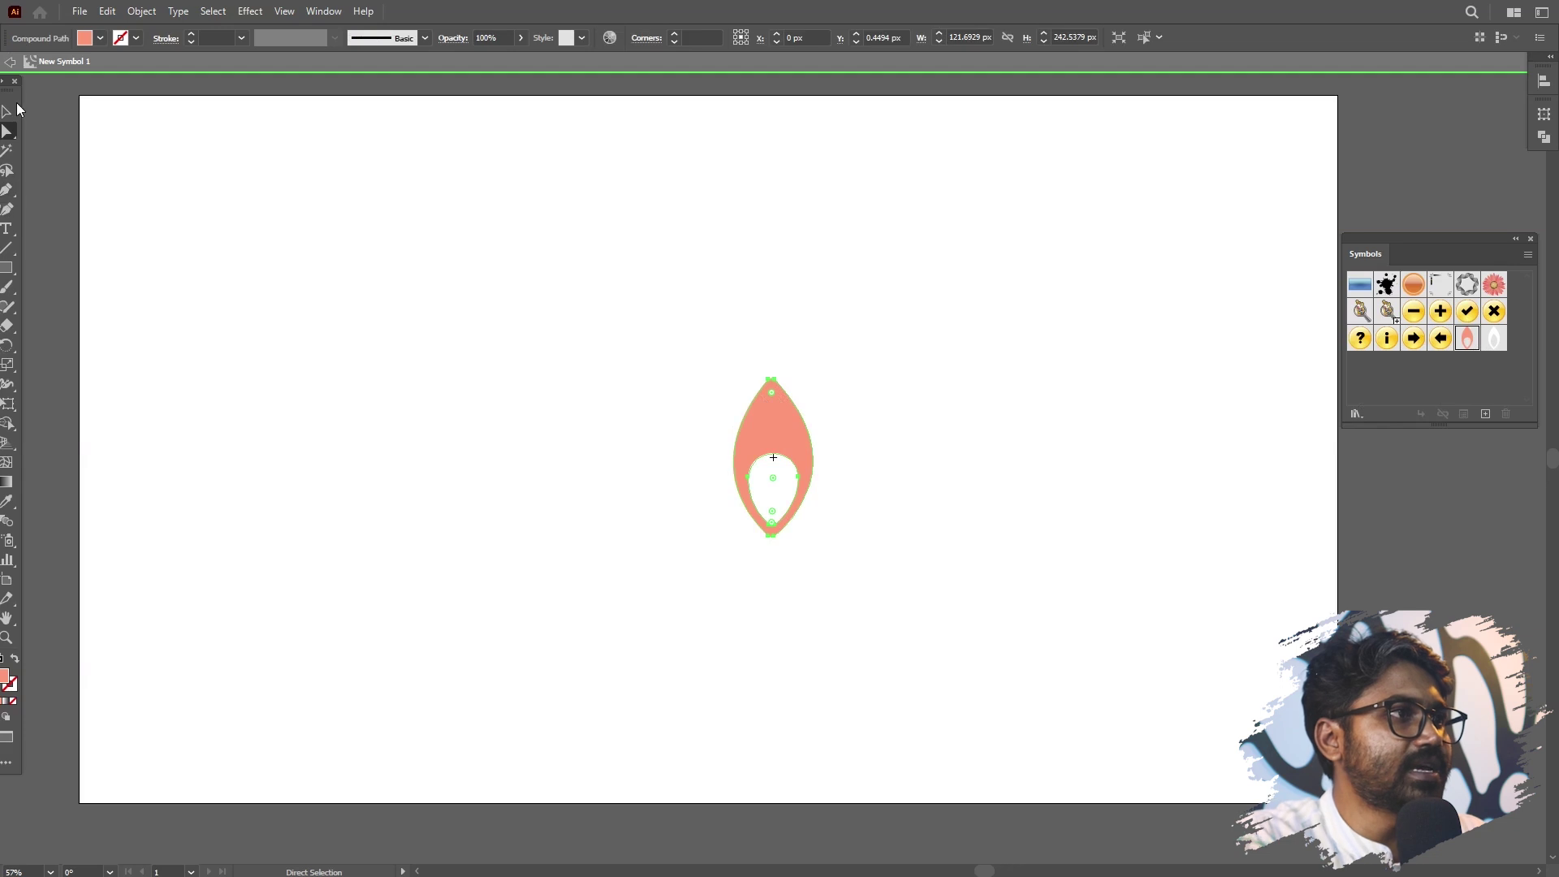
mouse_move(11, 92)
left_mouse_down()
mouse_move(85, 96)
mouse_move(39, 97)
left_mouse_up()
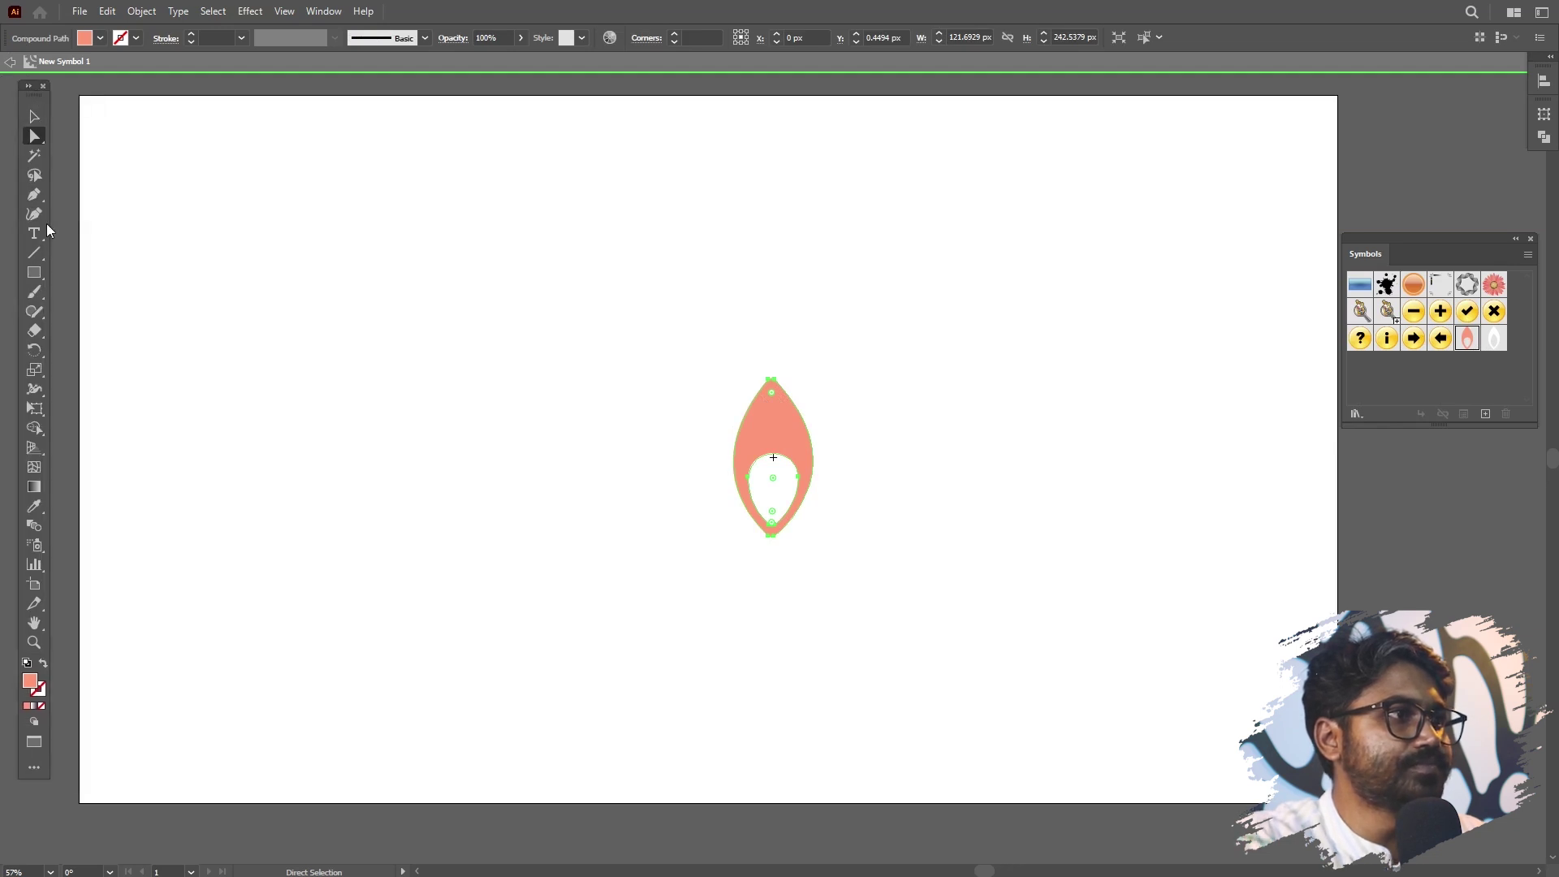
left_click(36, 194)
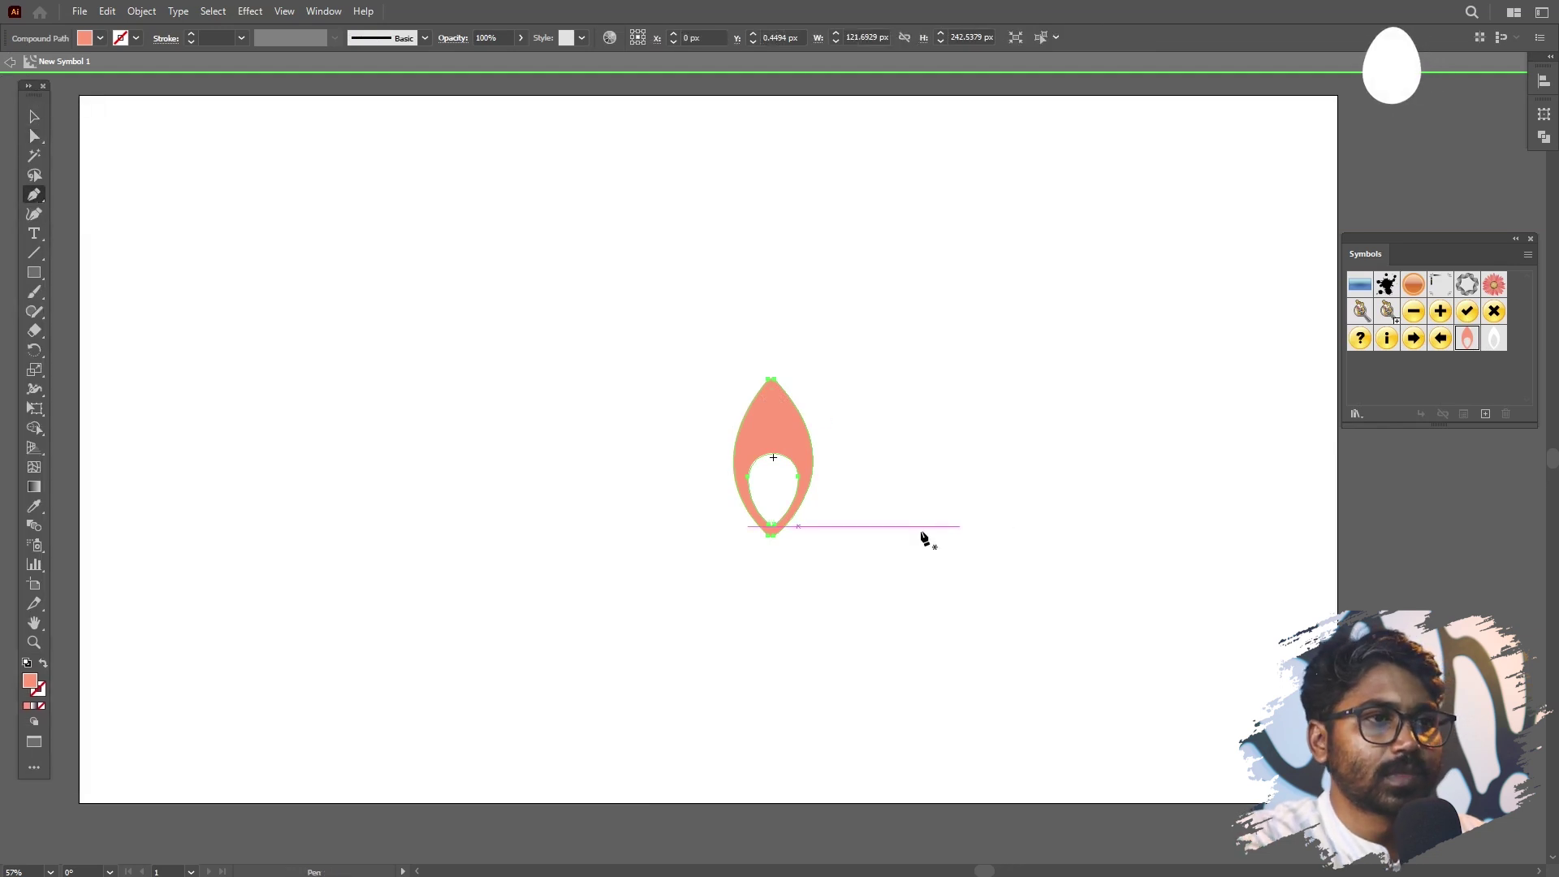
left_click(807, 475)
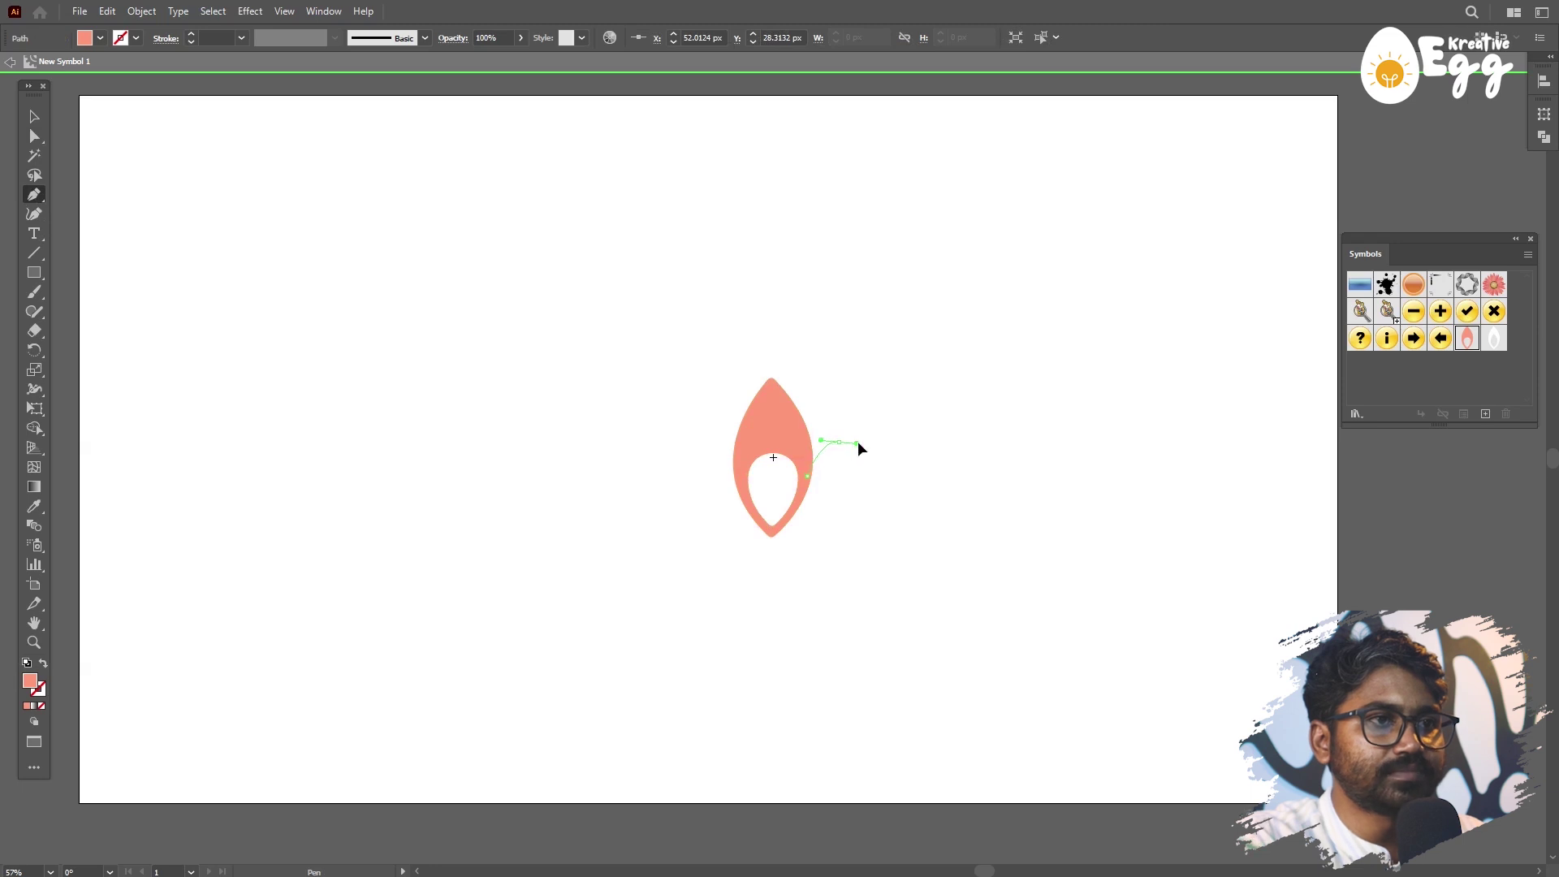
left_click_drag(874, 432, 875, 432)
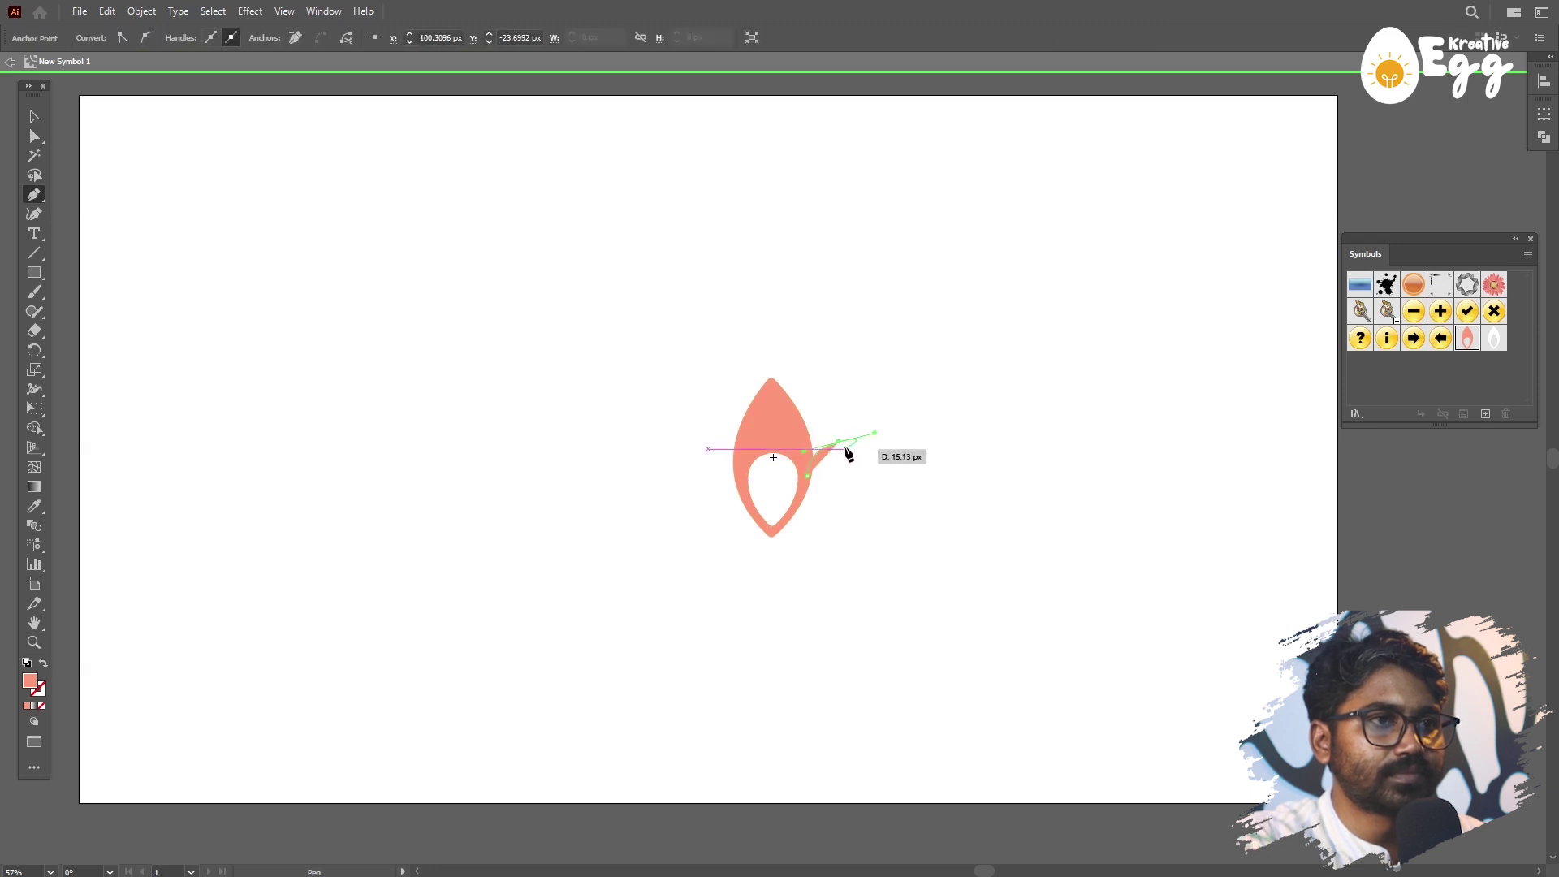
left_click(839, 443)
left_click_drag(774, 536, 697, 553)
left_click(774, 537)
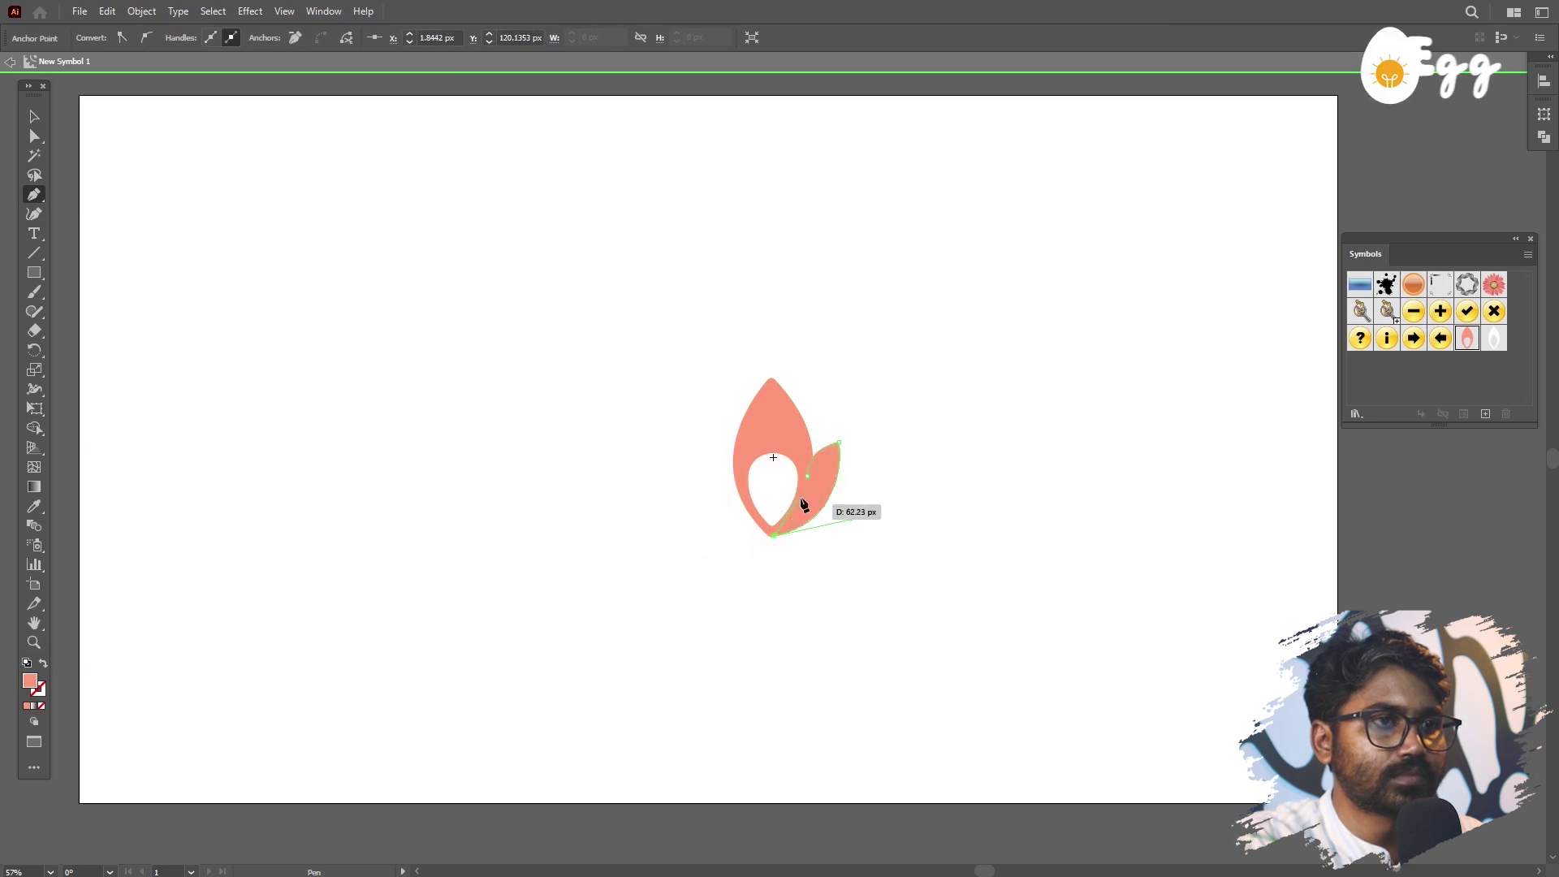
left_click(807, 476)
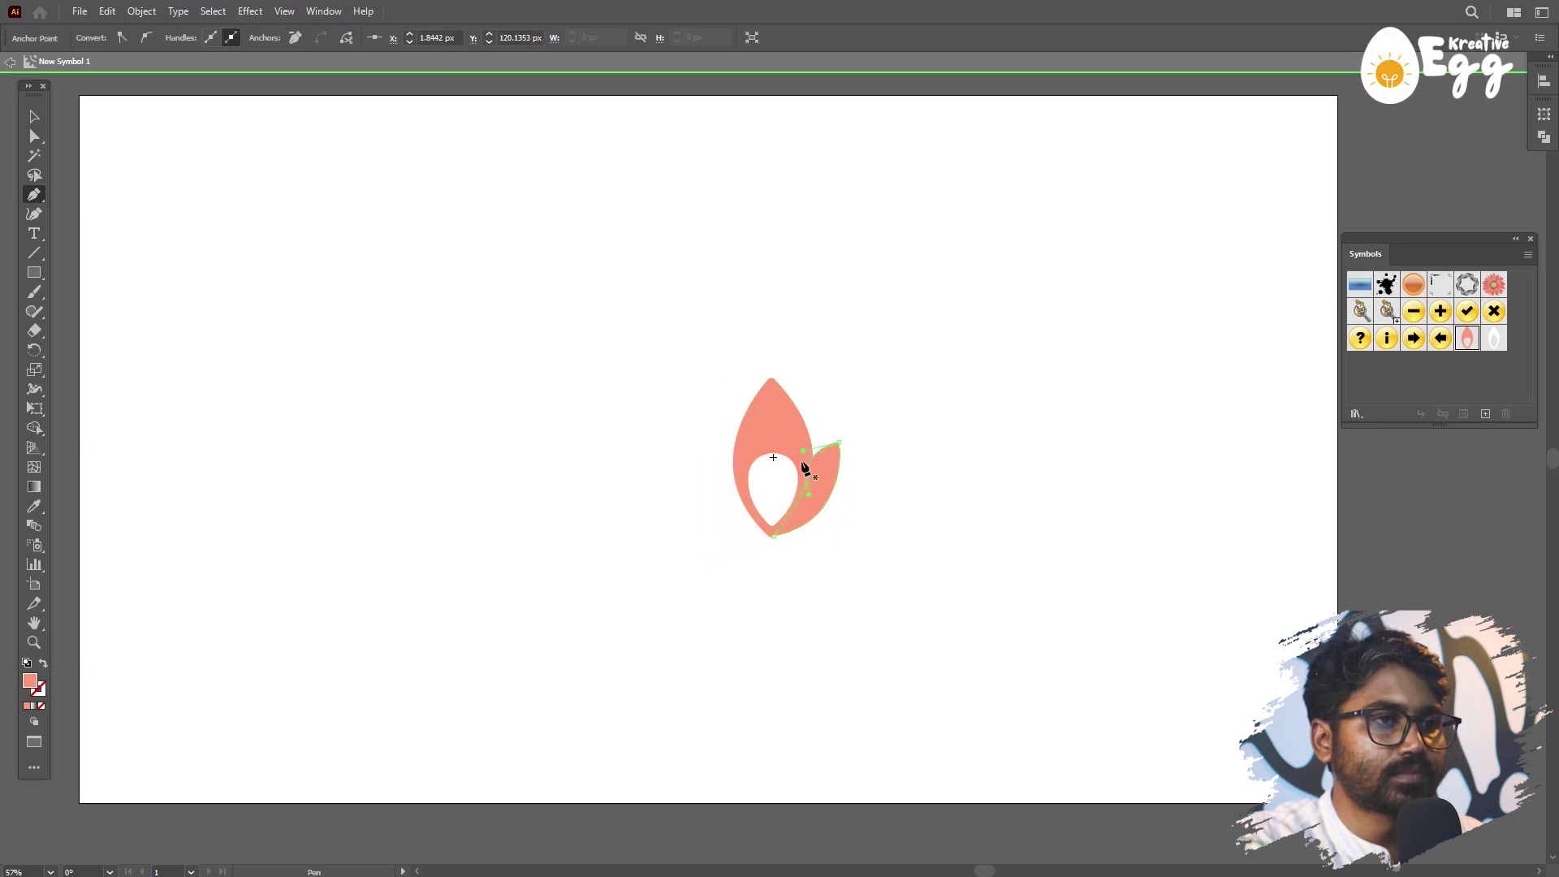
Create a copy of the side petal reflected across the vertical axis and place it on the flame's left side.
left_click(34, 116)
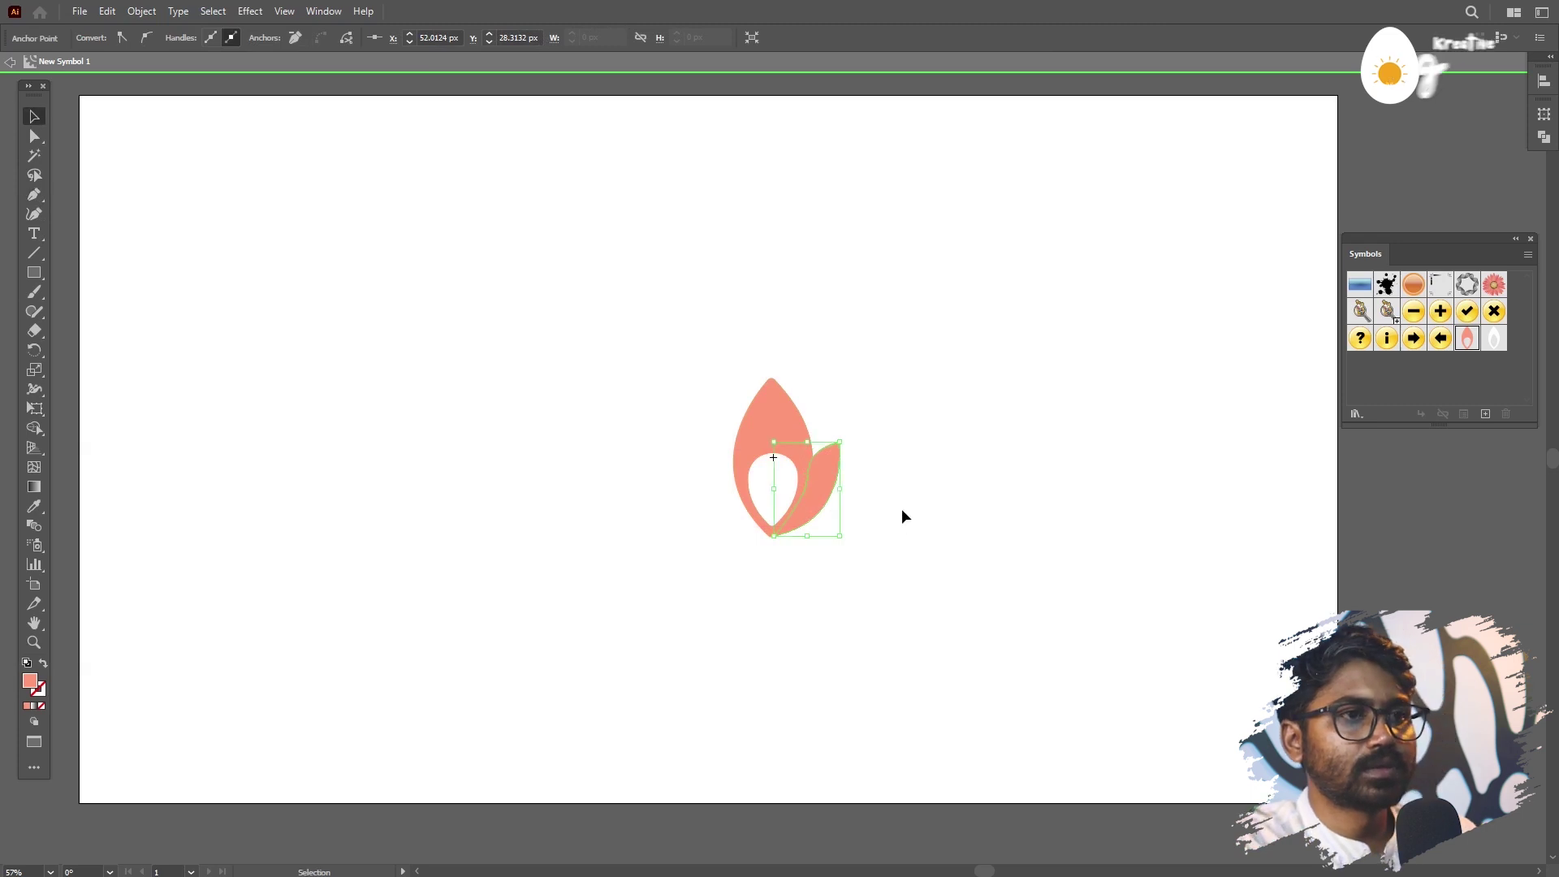
left_click(881, 494)
left_click(821, 468)
right_click(821, 467)
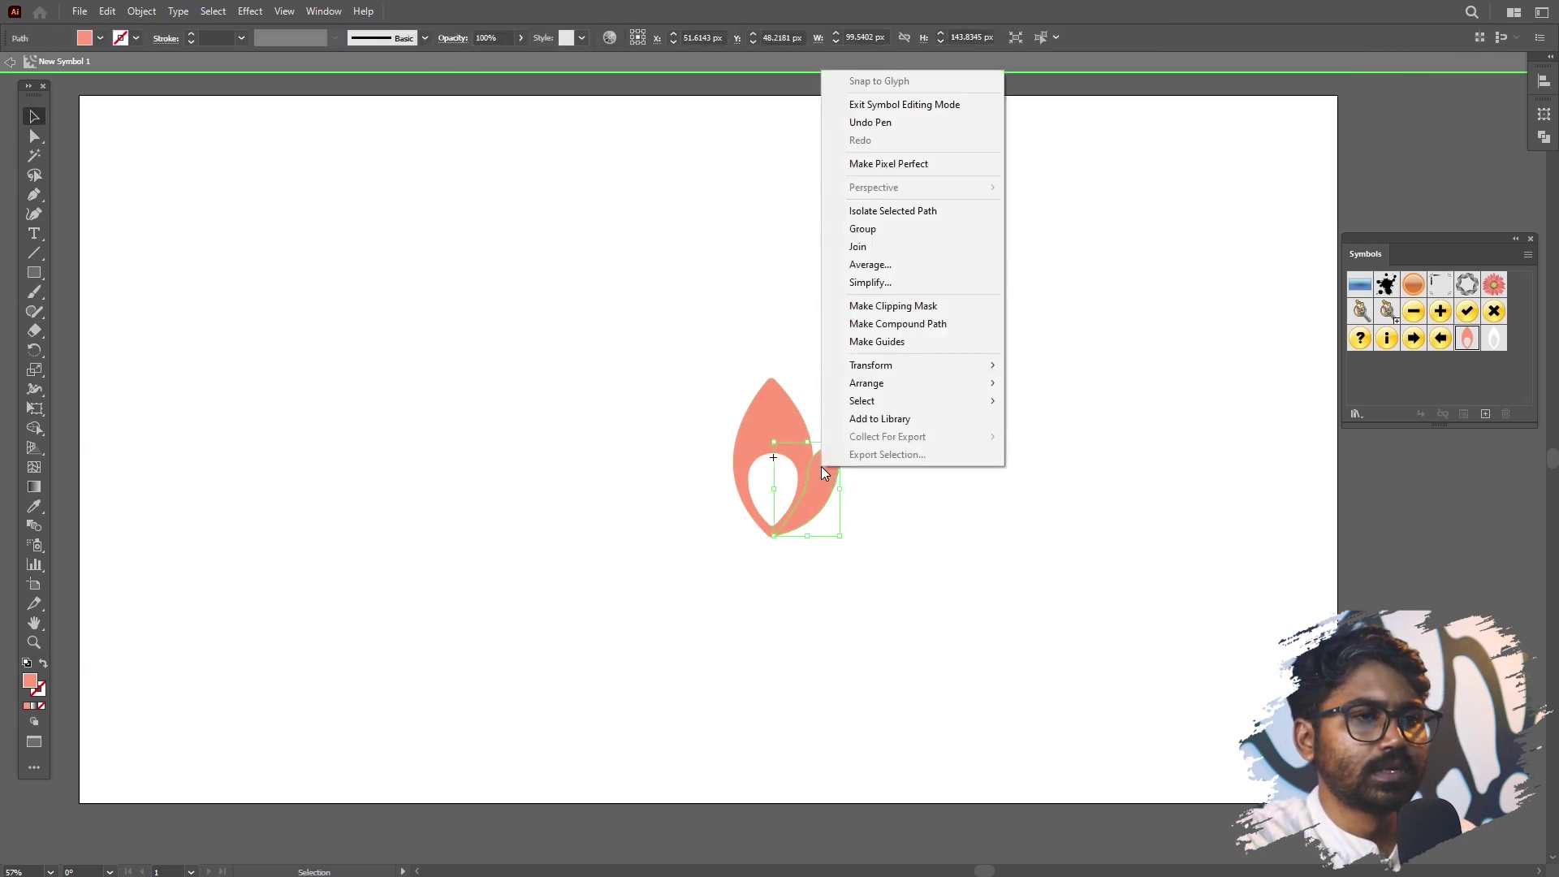
mouse_move(879, 366)
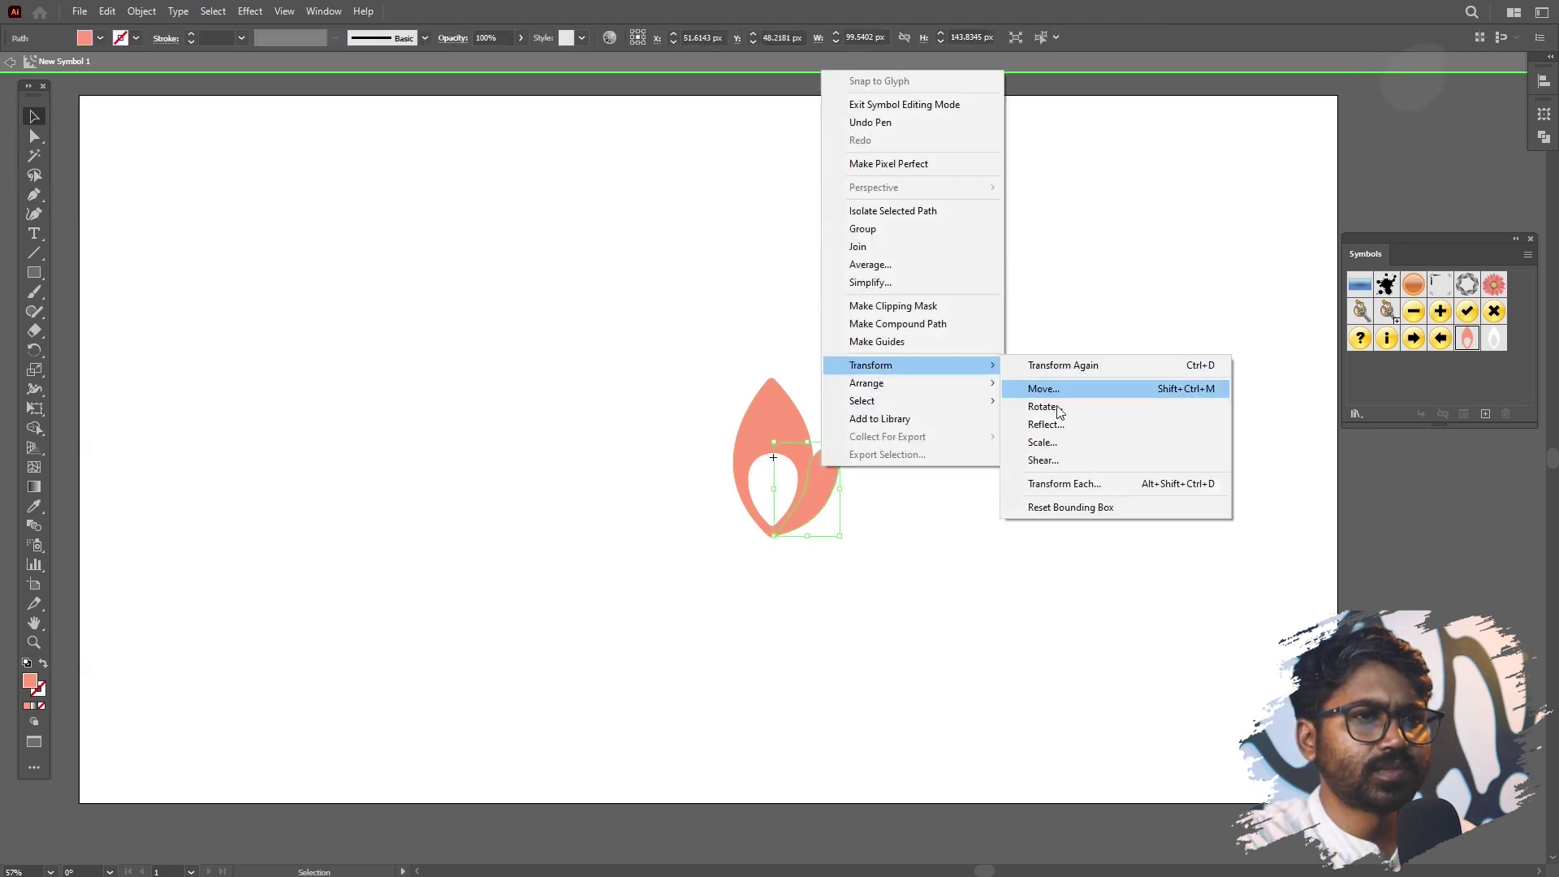
left_click(1060, 423)
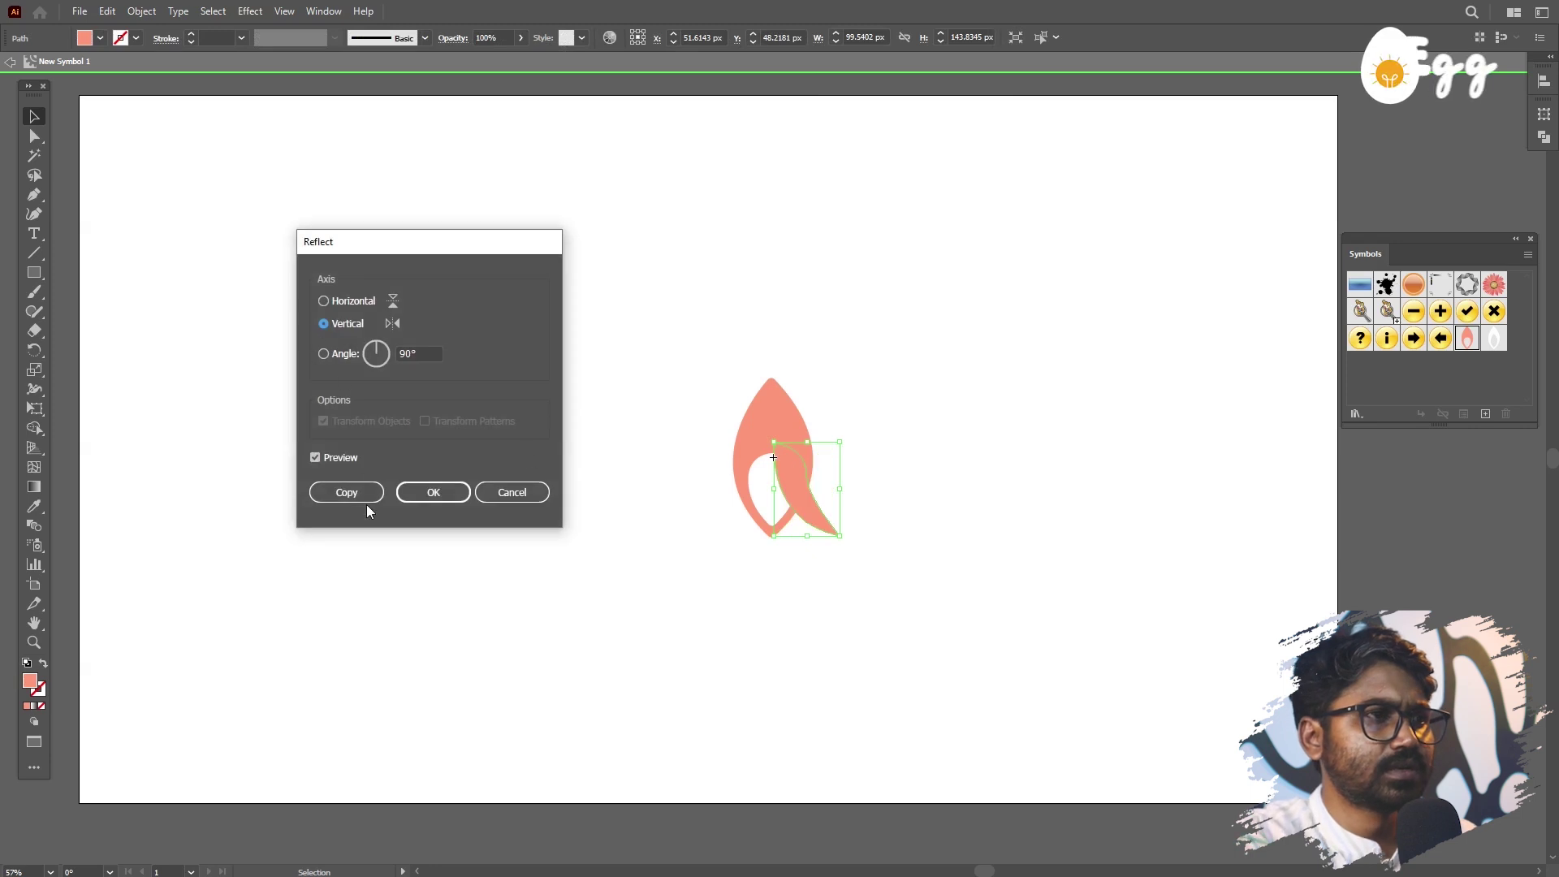
left_click(363, 490)
left_click(781, 493, "shift")
left_click_drag(771, 483, 725, 485)
left_click(913, 482)
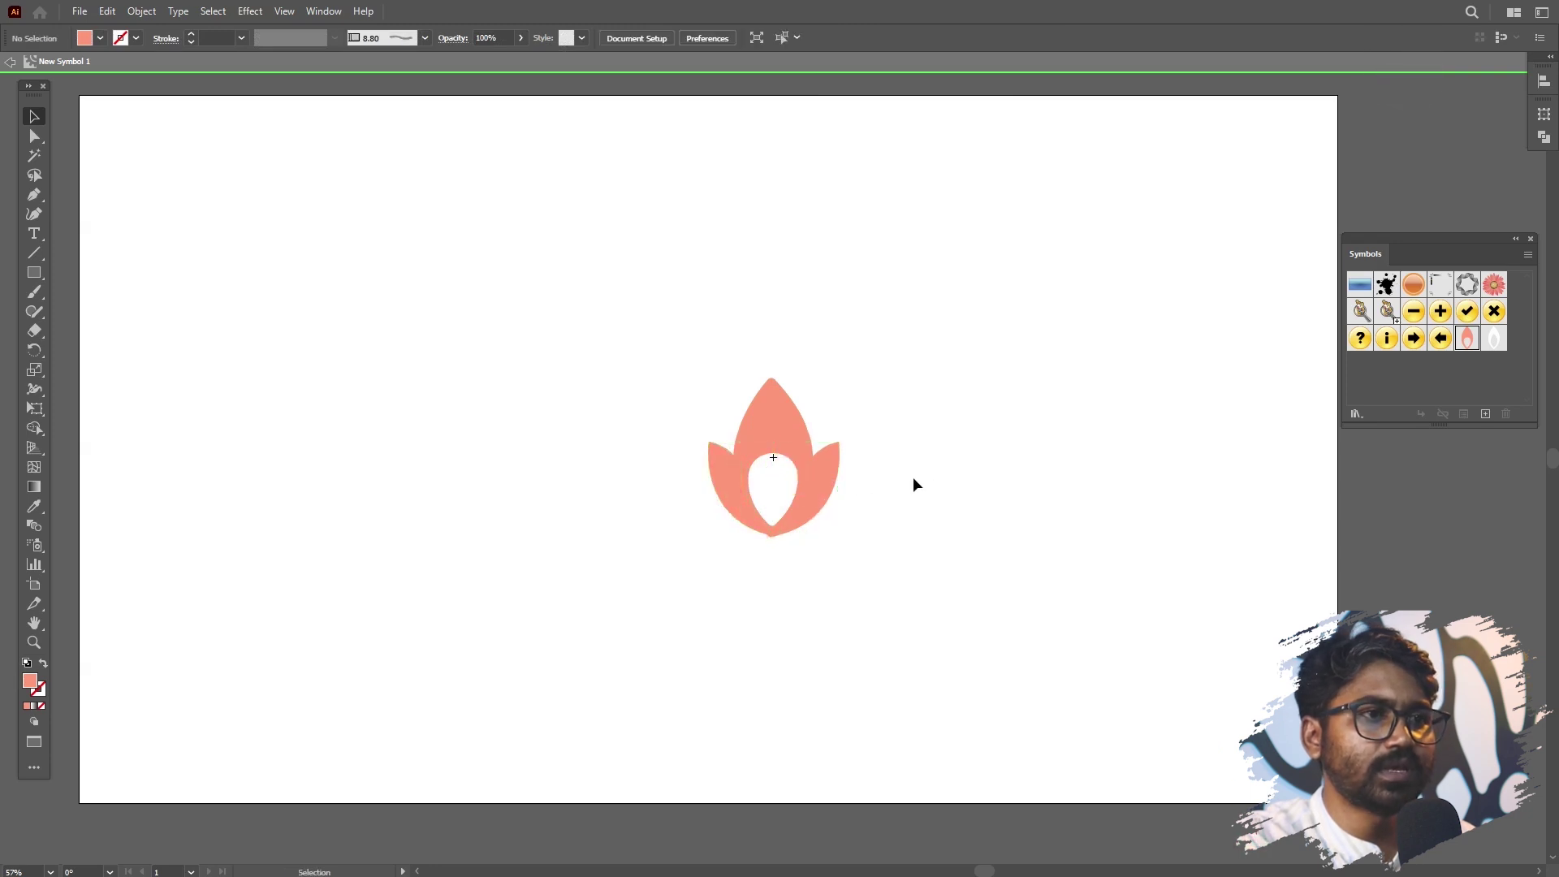
Nudge the left petal slightly further left to balance the flame, and exit symbol editing mode.
left_click(734, 510)
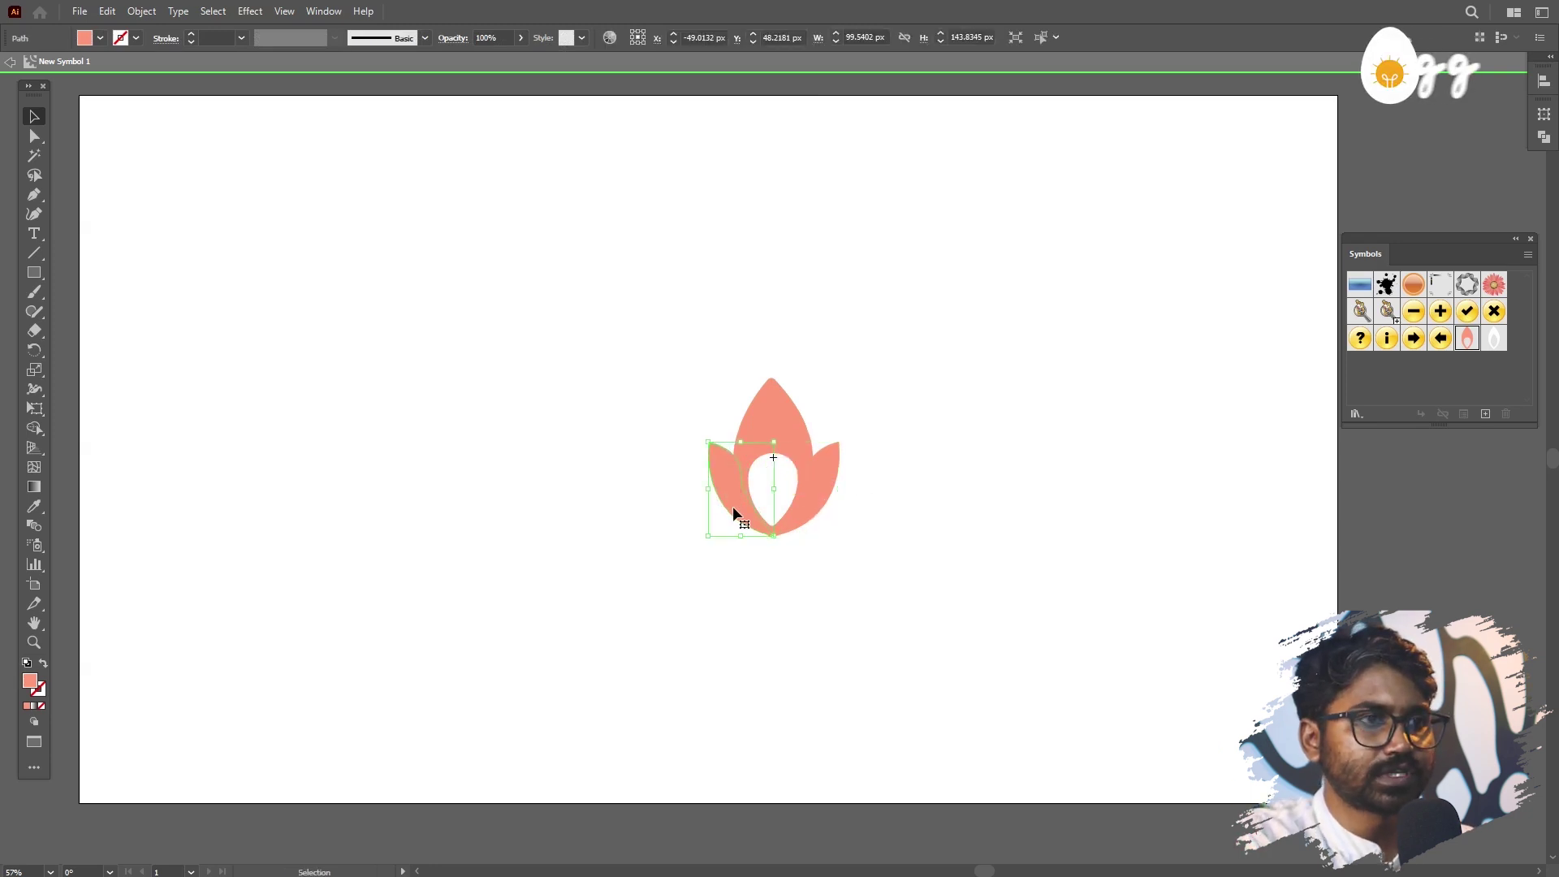
key("Left")
key("Left")
key("Left")
key("Left")
key("Left")
left_click(881, 496)
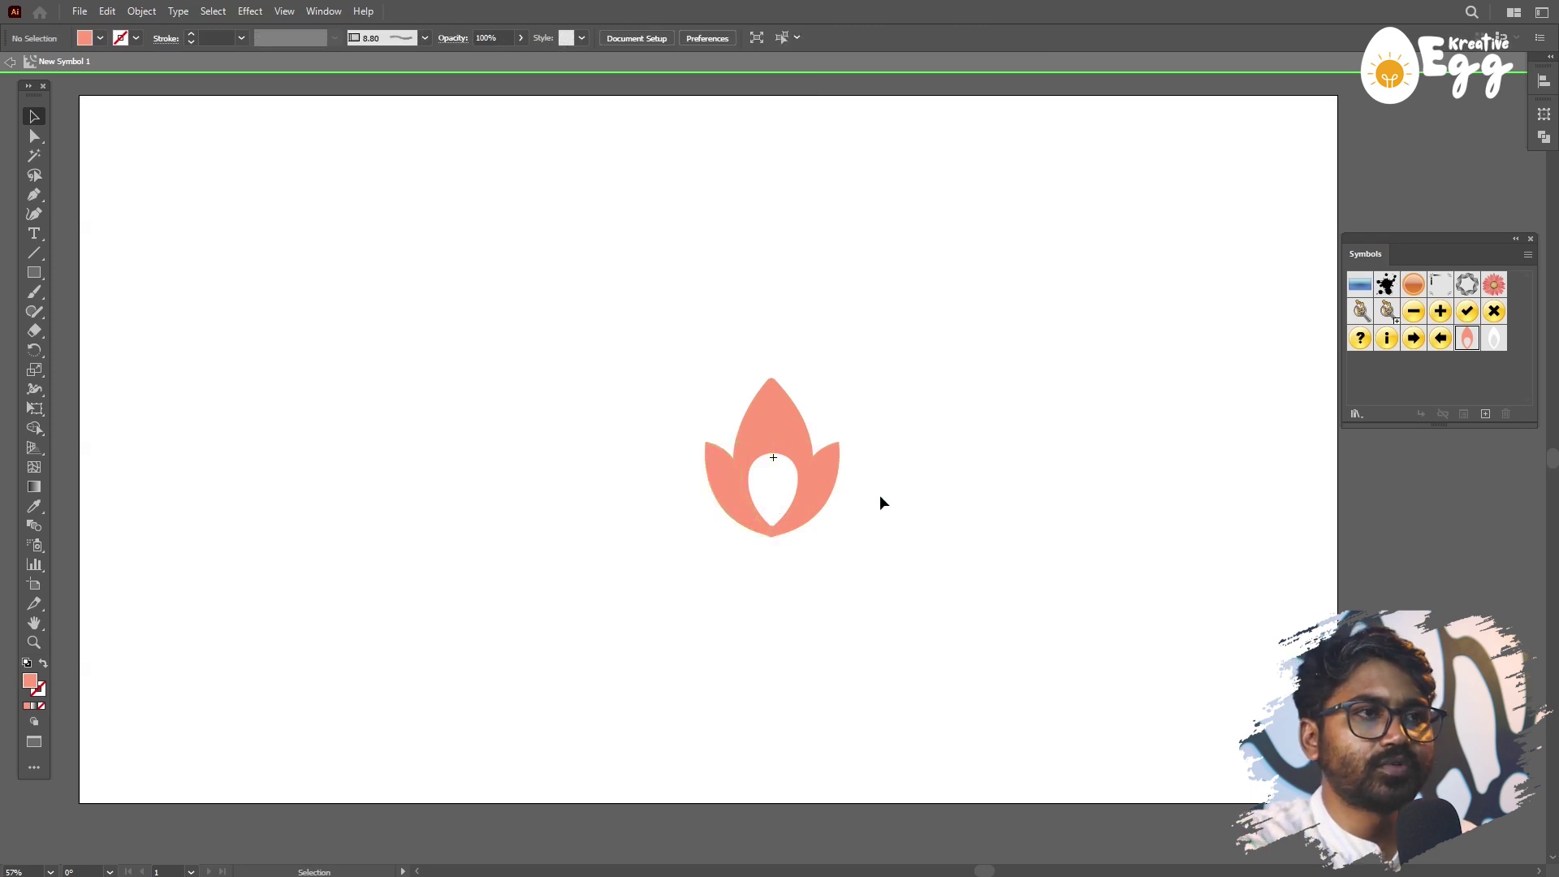
left_click(18, 73)
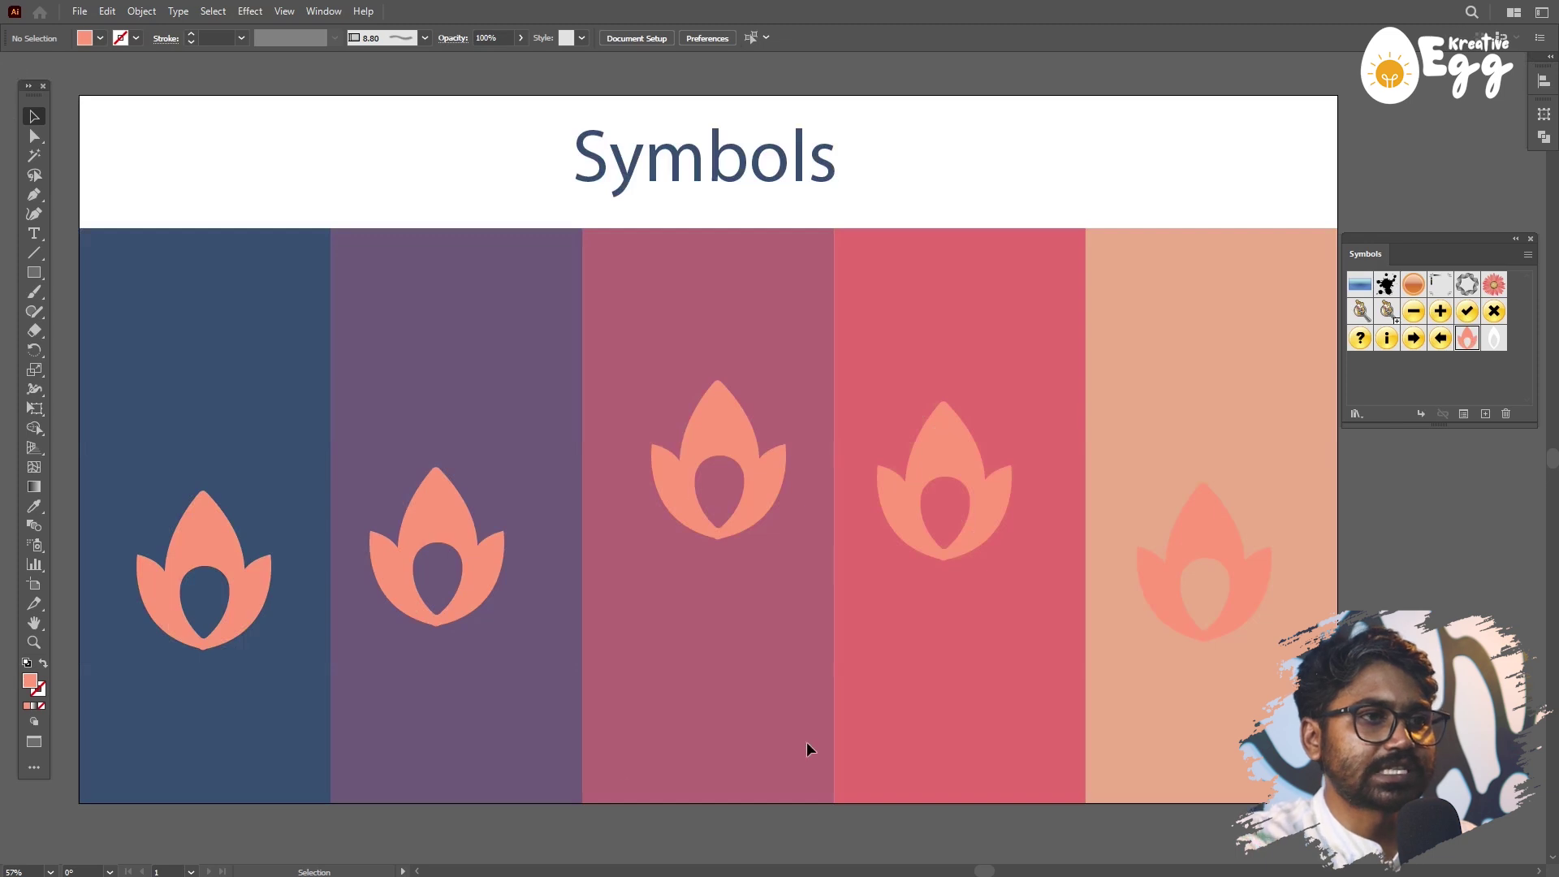